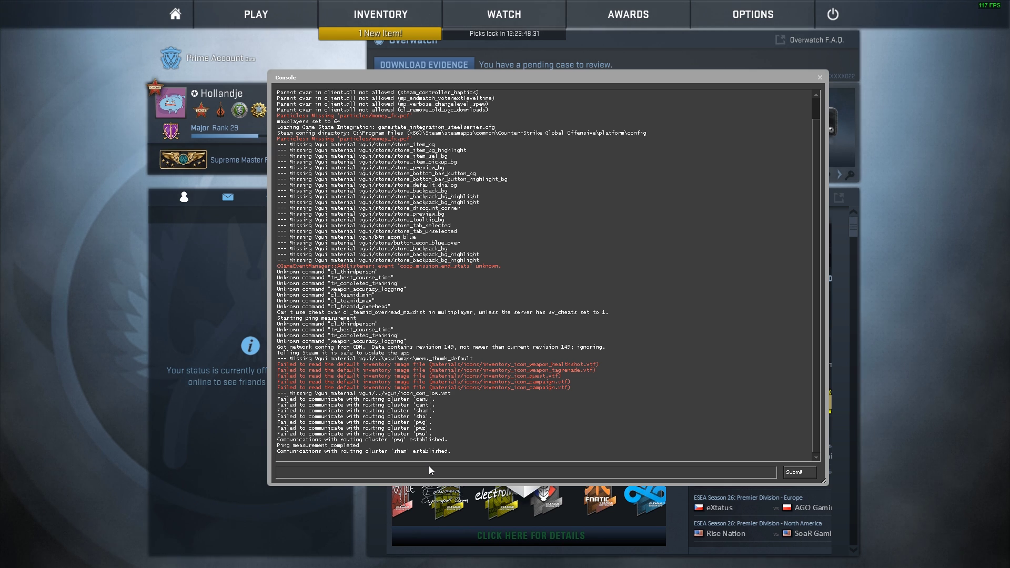
Step: Launch the Workshop Workbench with workshop_workbench and enlarge its window to nearly full screen
type("workshop_")
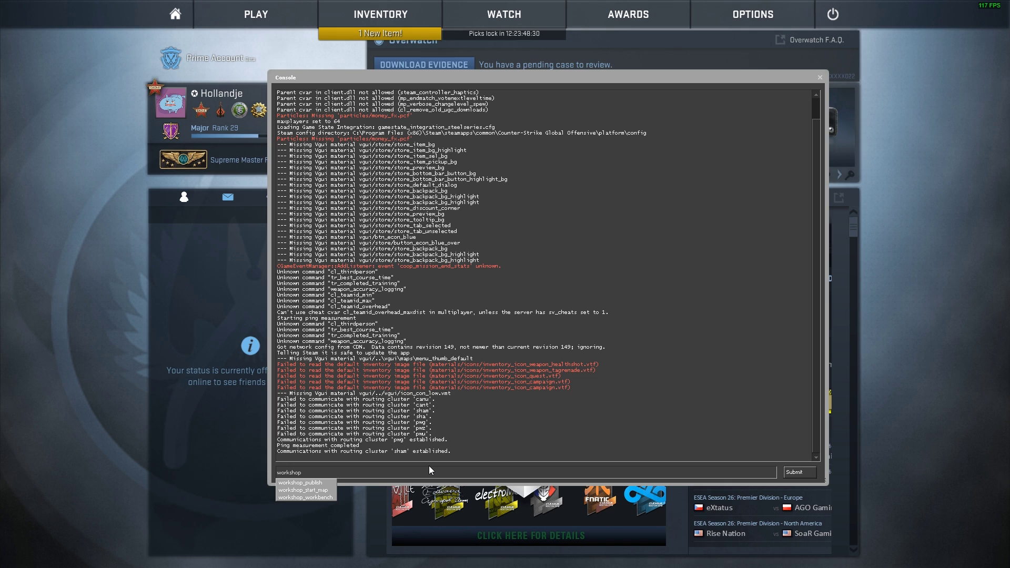
key("Tab")
key("Tab")
key("Tab")
key("Return")
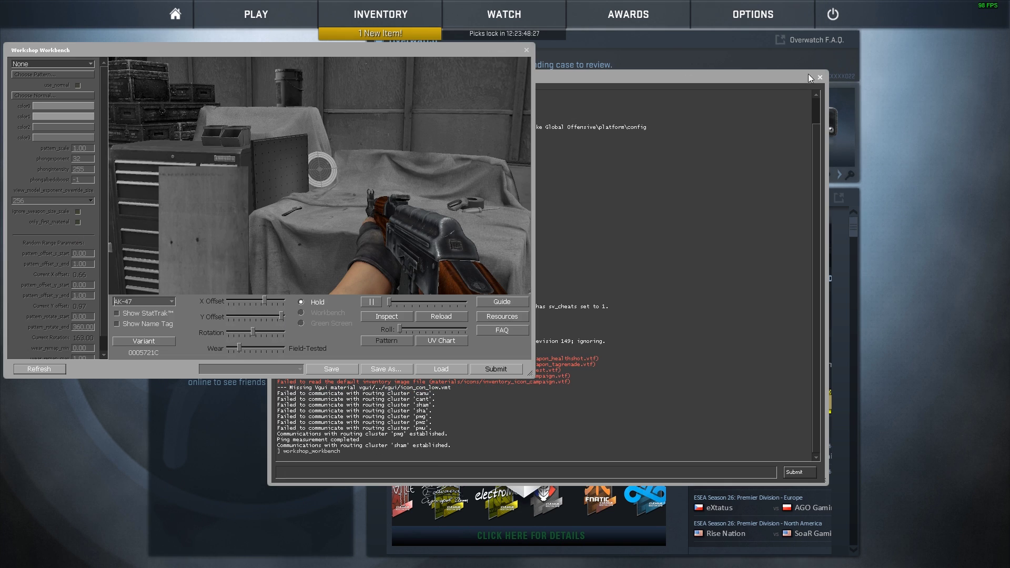
left_click(821, 75)
left_click(820, 77)
left_click_drag(301, 55, 299, 13)
left_click_drag(528, 333, 1004, 563)
Step: Preview the Glock-18 weapon with the Gunsmith finish style
left_click(170, 489)
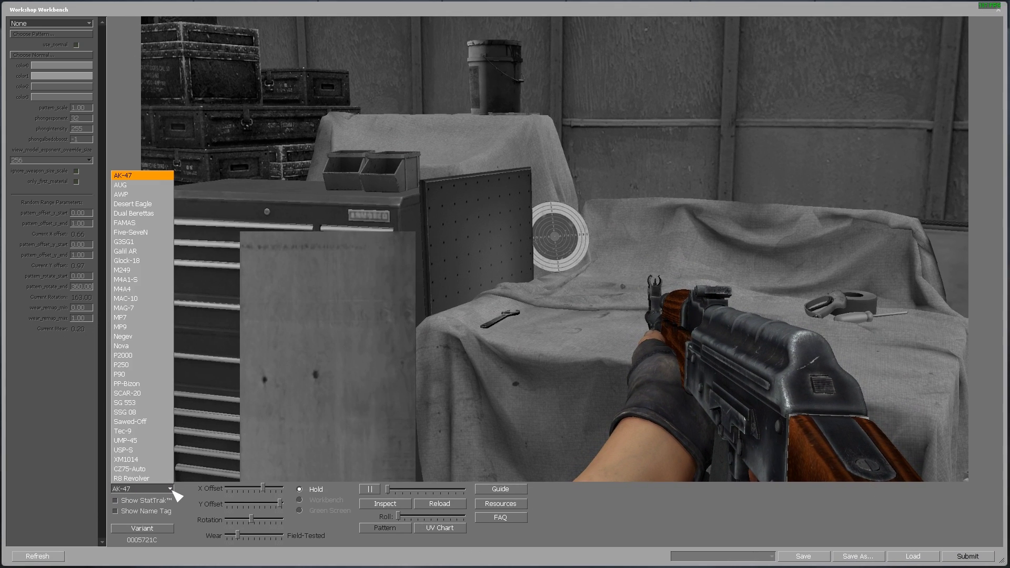
left_click(140, 261)
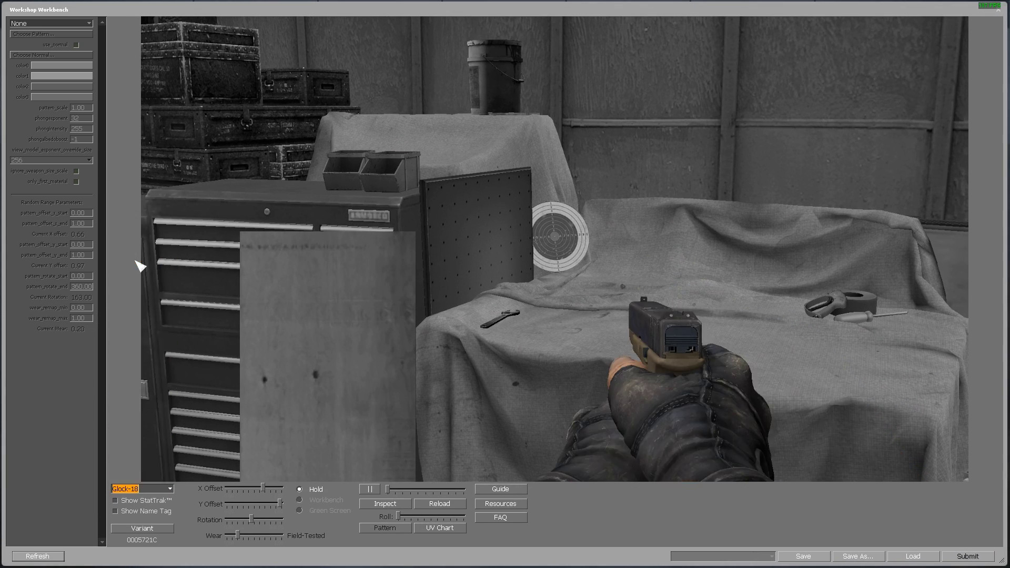
left_click(88, 22)
left_click(48, 119)
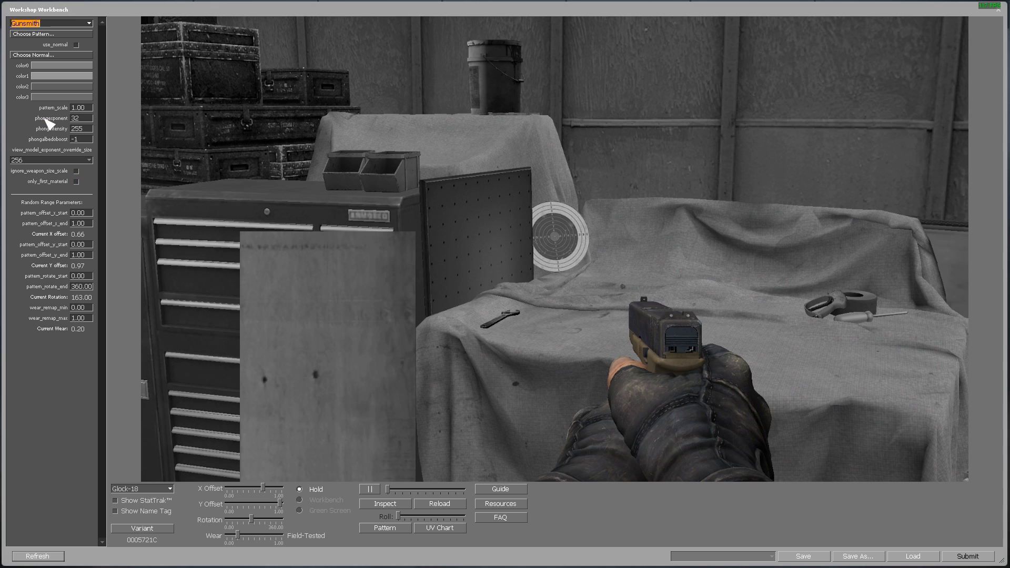
Step: In Workbench mode, load Glock-18 Distressed.vtf from F:\CSGO Skins\2017\Tutorial 4 as the pattern
left_click(322, 501)
left_click(79, 35)
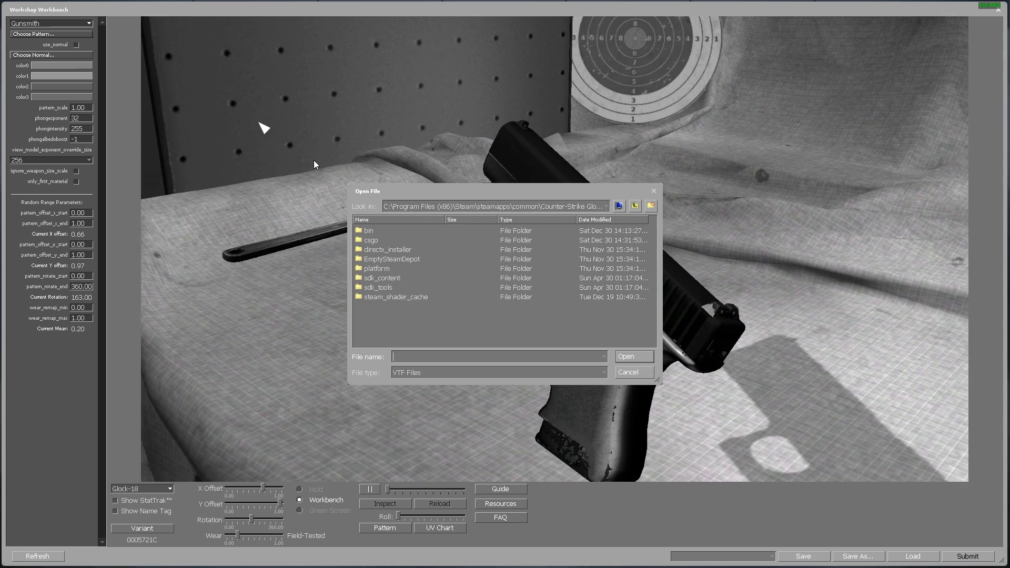
left_click(529, 208)
scroll(418, 250, "down", 2)
left_click(418, 245)
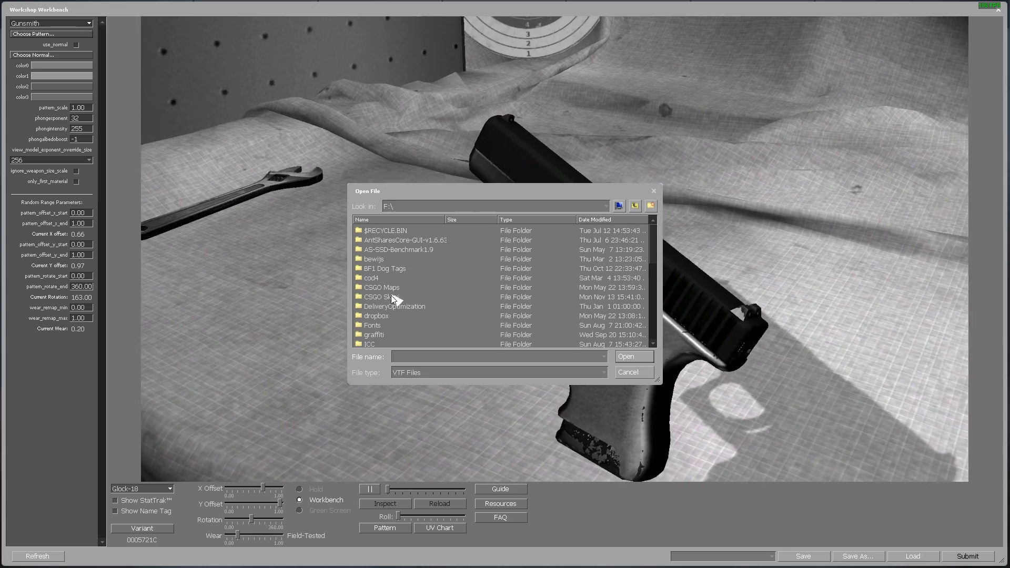
left_click(398, 297)
double_click(398, 298)
double_click(378, 248)
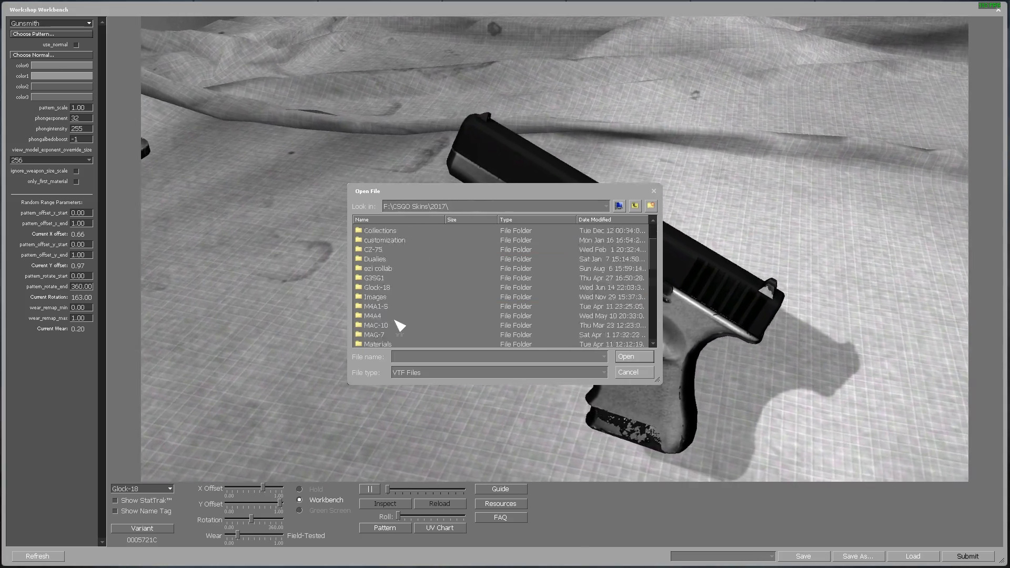
scroll(396, 315, "down", 5)
double_click(395, 296)
double_click(400, 231)
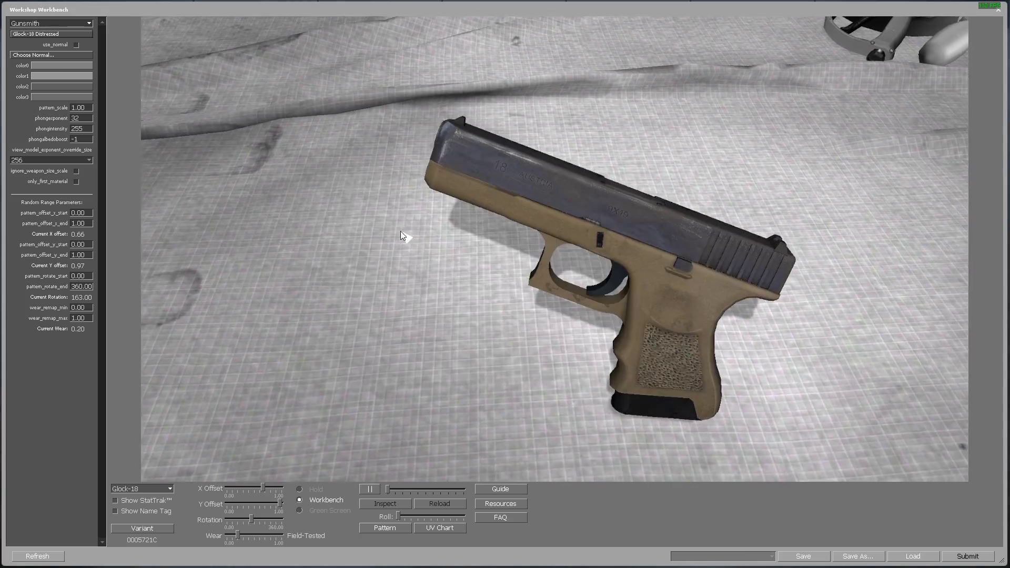
Step: Enable use_normal and load Glock-18 Distressed_normal.vtf as the normal map
left_click(77, 45)
left_click(85, 55)
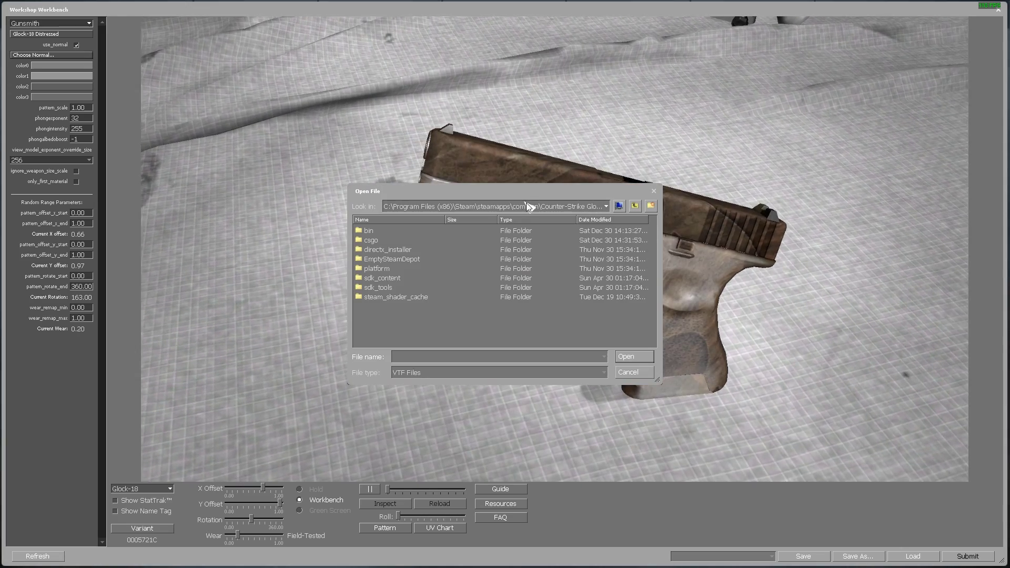
left_click(529, 205)
left_click(397, 247)
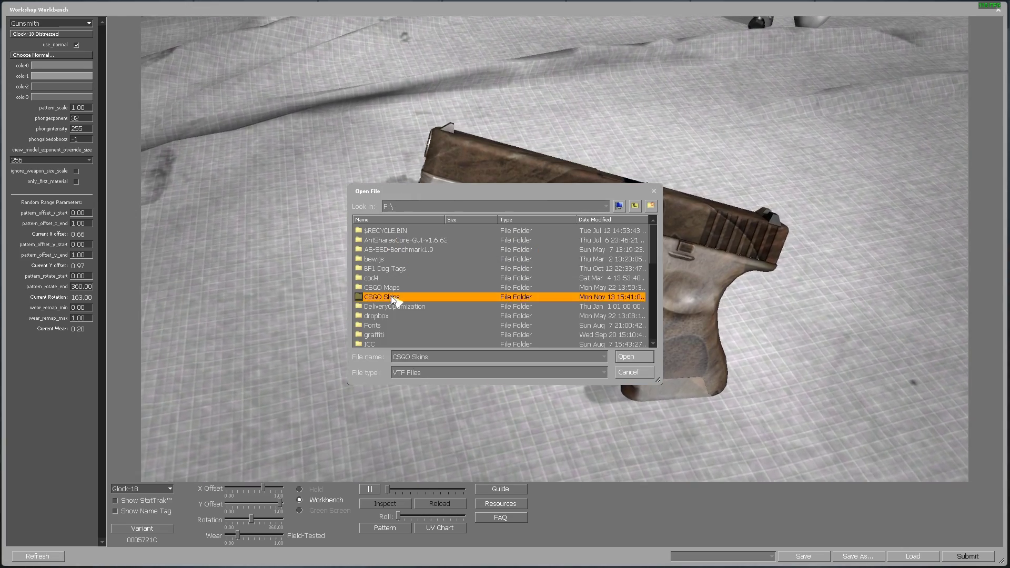
double_click(391, 295)
double_click(381, 251)
scroll(381, 308, "down", 10)
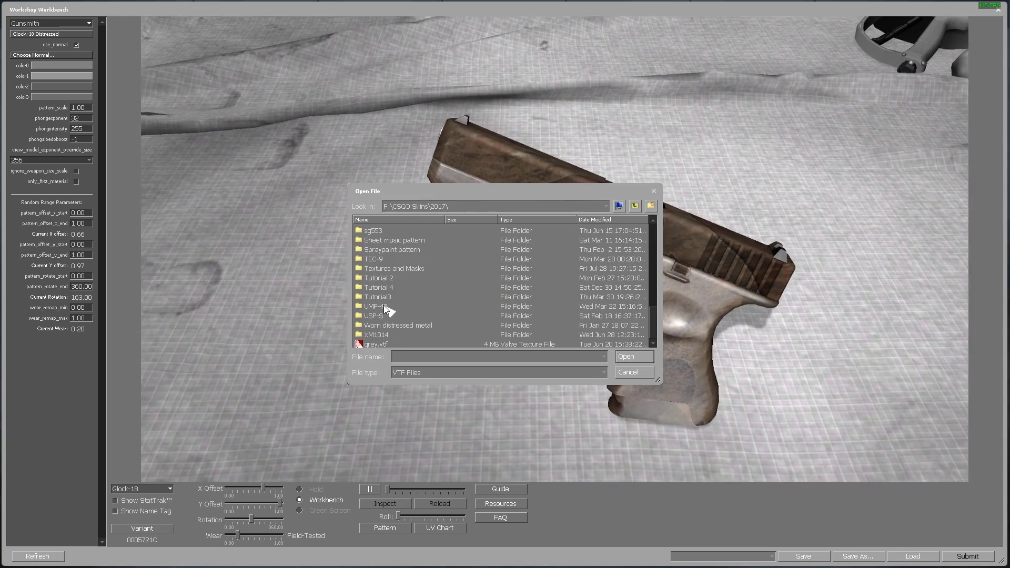
double_click(393, 289)
left_click(404, 241)
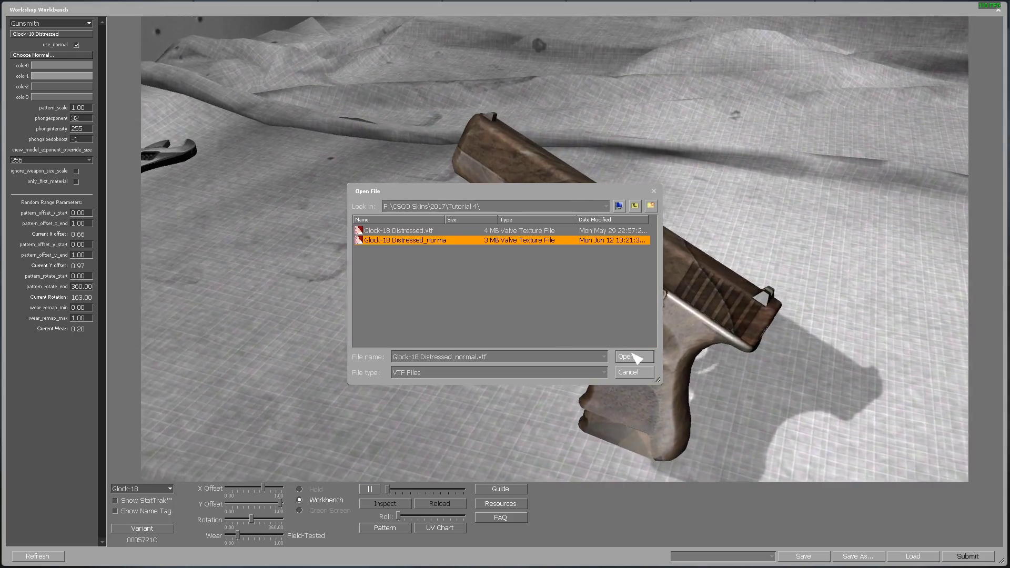
left_click(626, 357)
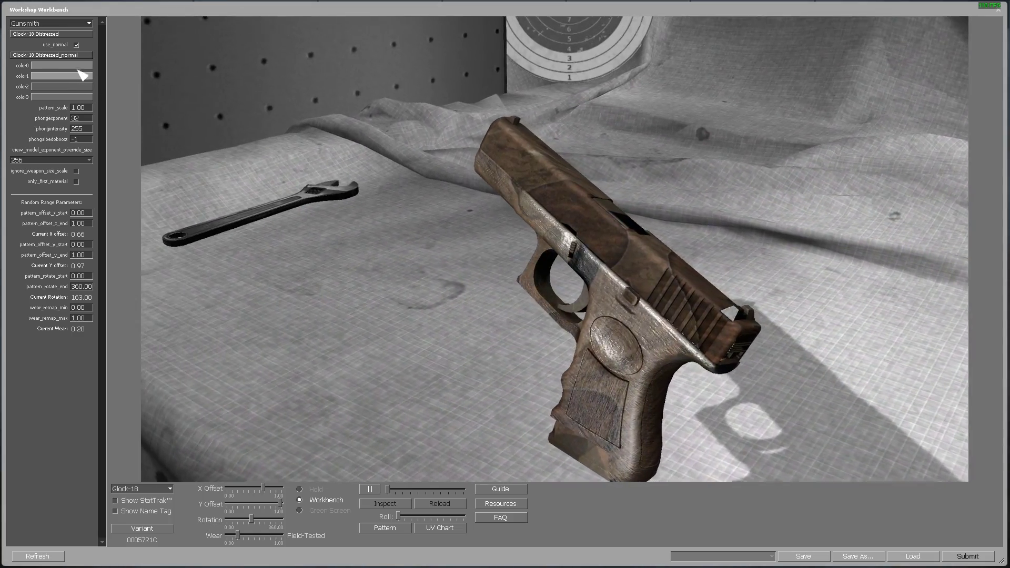
Step: Set phongexponent to 160, phongintensity to 30 and phongalbedoboost to 1
double_click(78, 118)
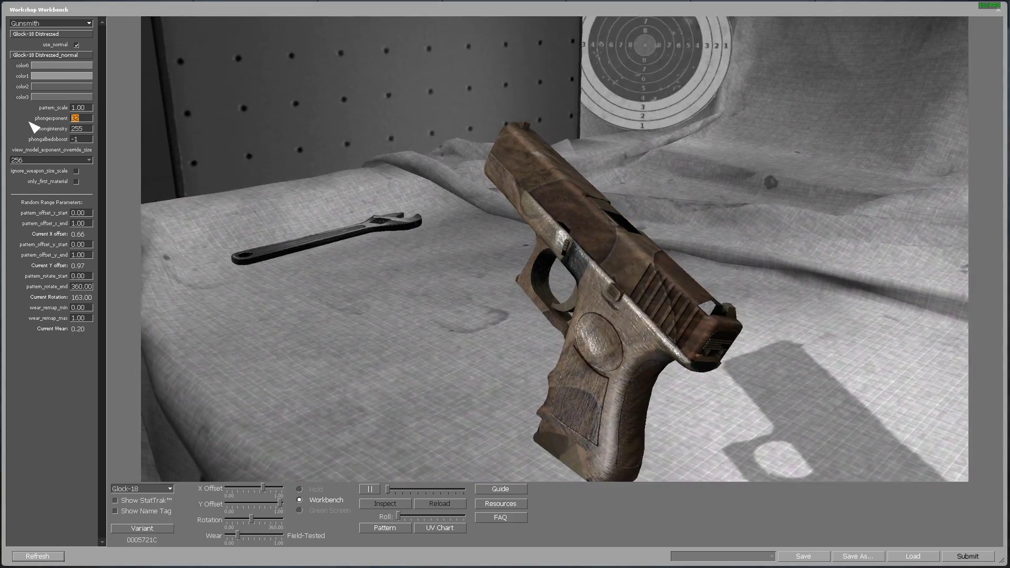
type("160")
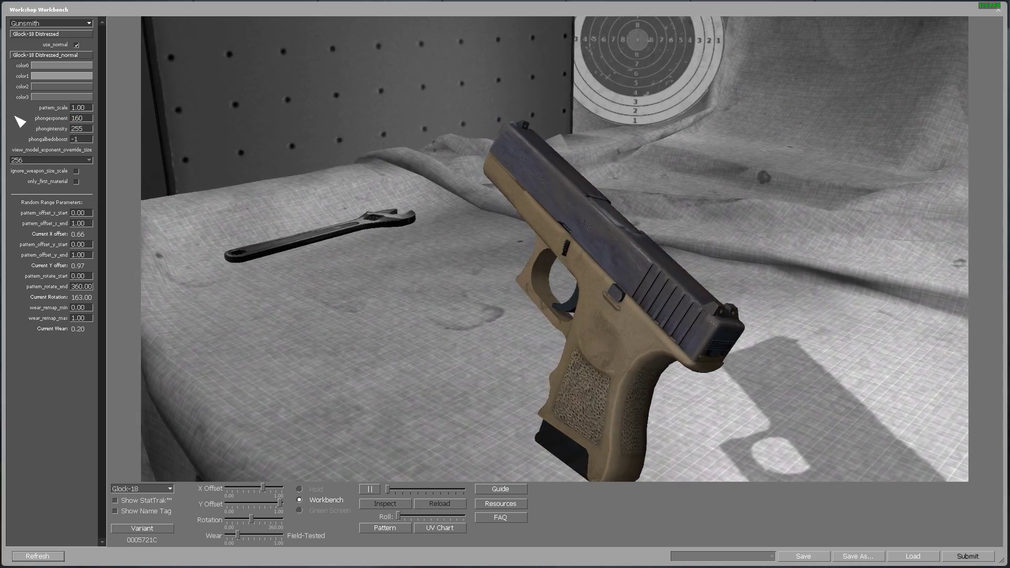
double_click(79, 129)
type("30")
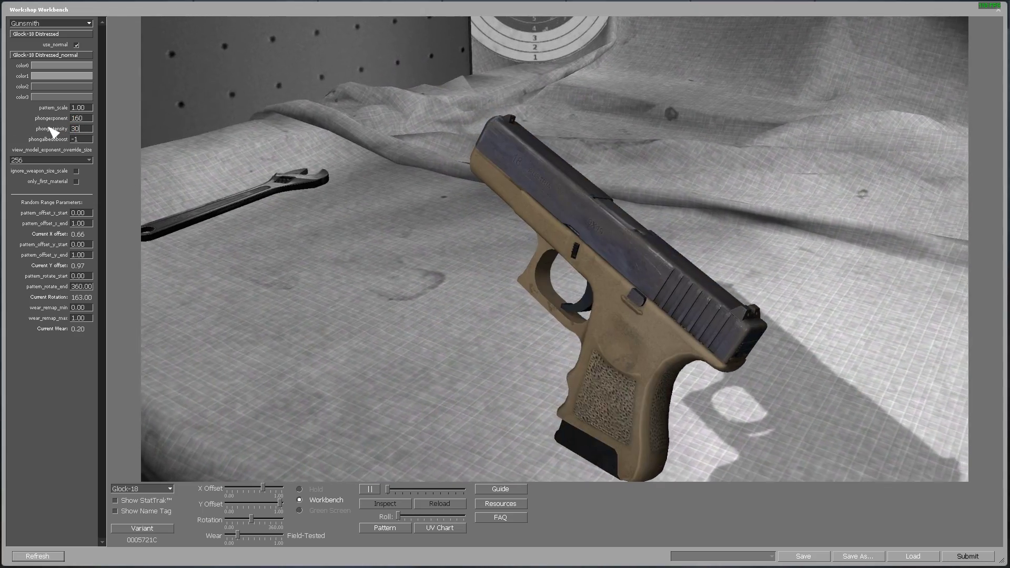
double_click(81, 139)
type("1")
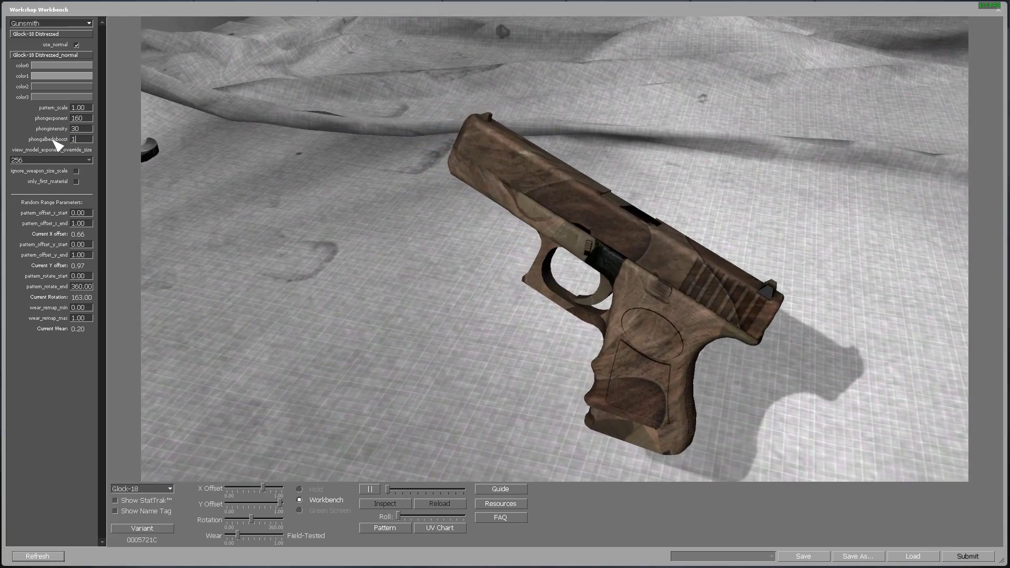
Step: Set view_model_exponent_override_size to 1024 and enable ignore_weapon_size_scale
left_click(89, 160)
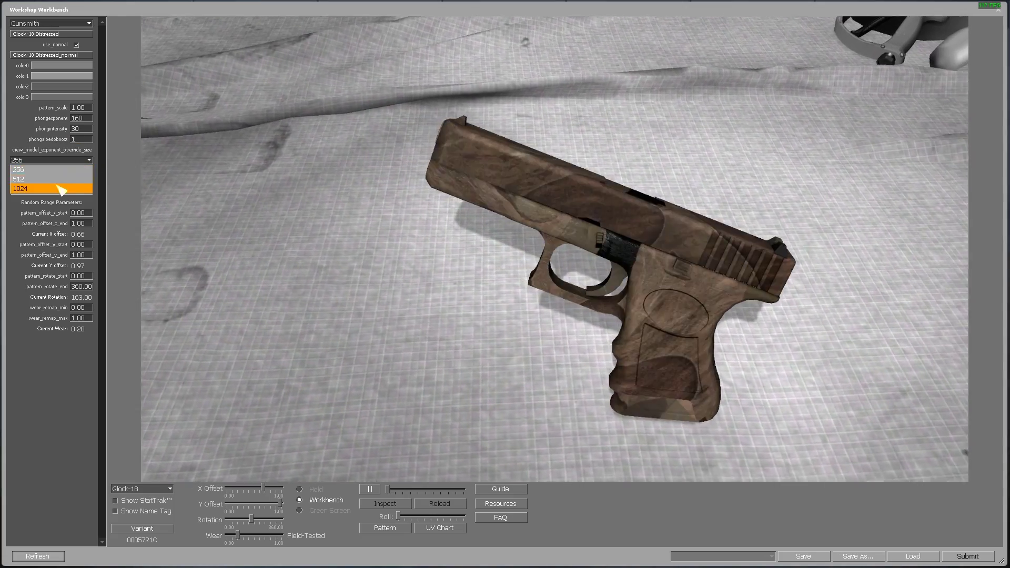
left_click(84, 189)
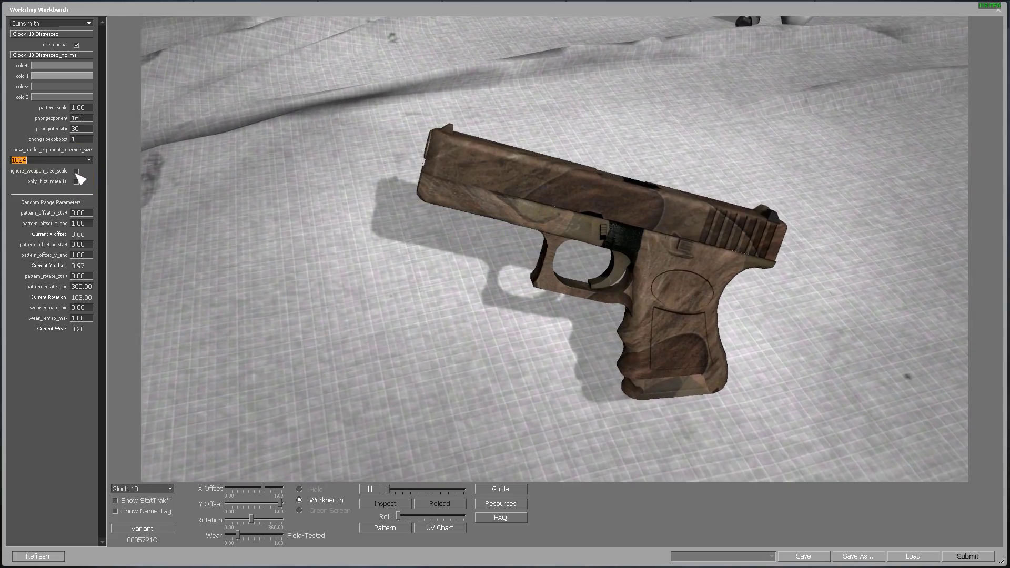
left_click(77, 172)
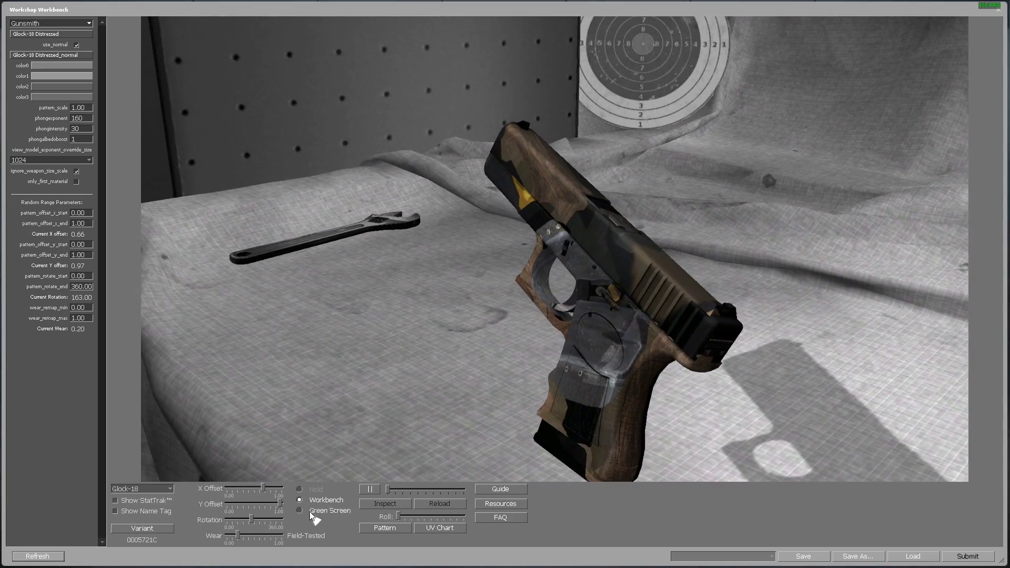
Step: Set pattern offset X/Y and rotation, including their end values, to 0, re-rolling the variant
left_click_drag(280, 504, 187, 501)
left_click_drag(251, 520, 226, 520)
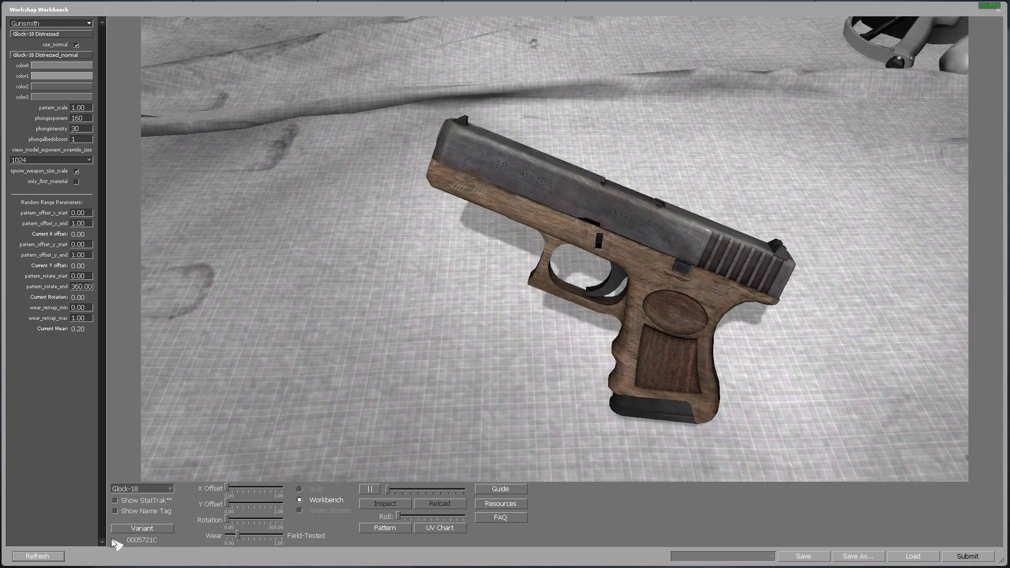
left_click(135, 531)
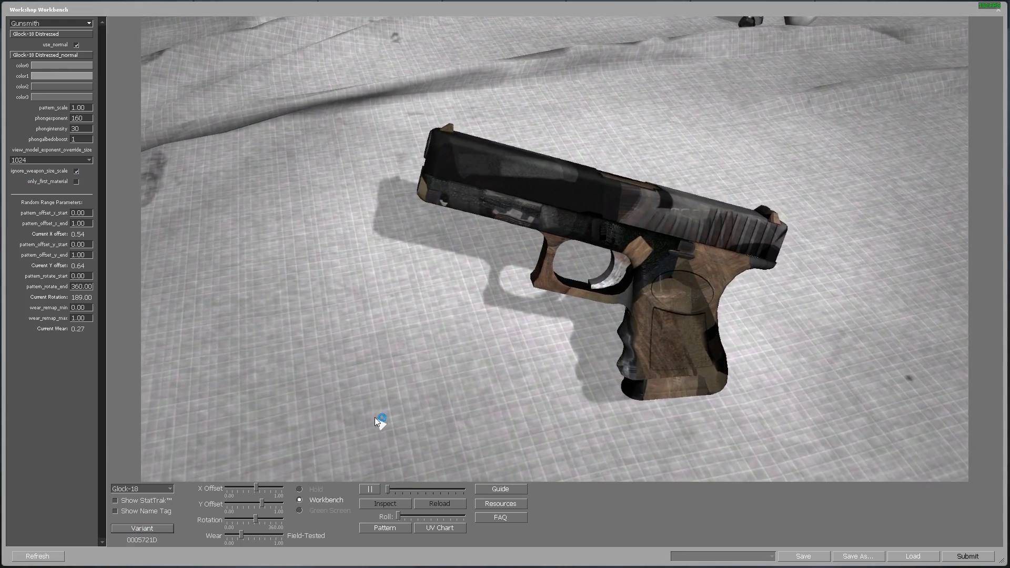
double_click(88, 223)
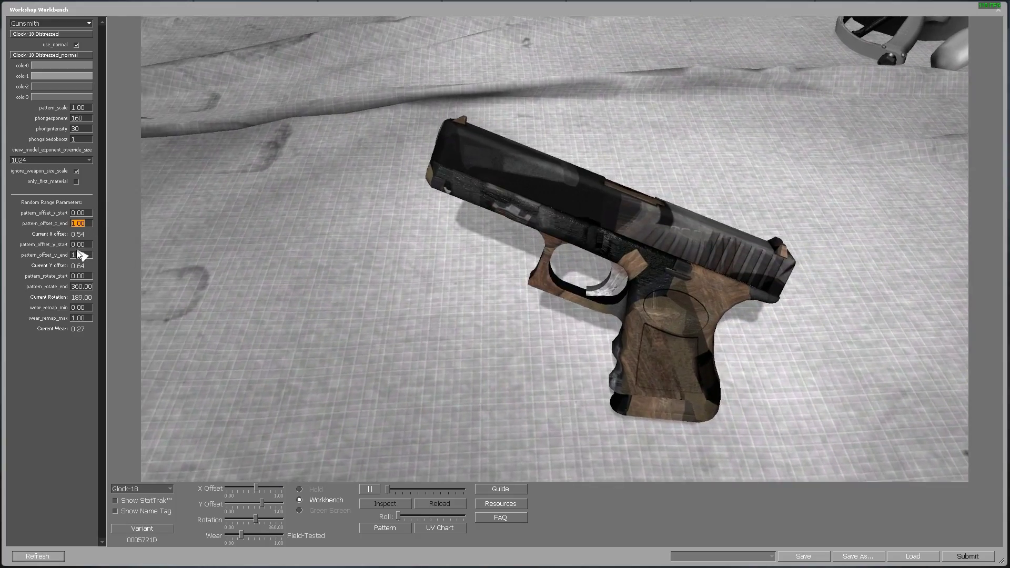
type("0")
double_click(86, 255)
type("0")
double_click(84, 286)
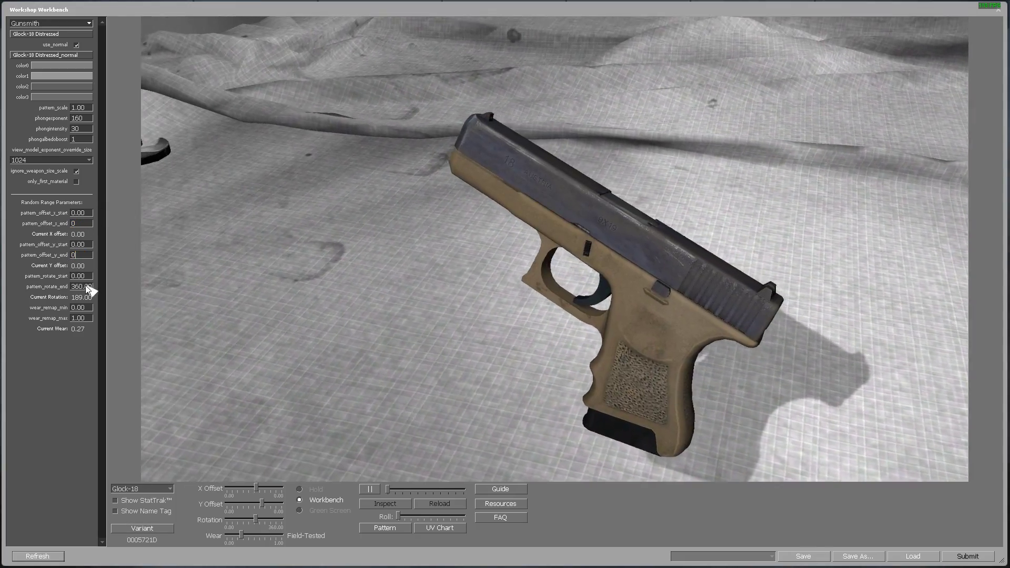
type("0")
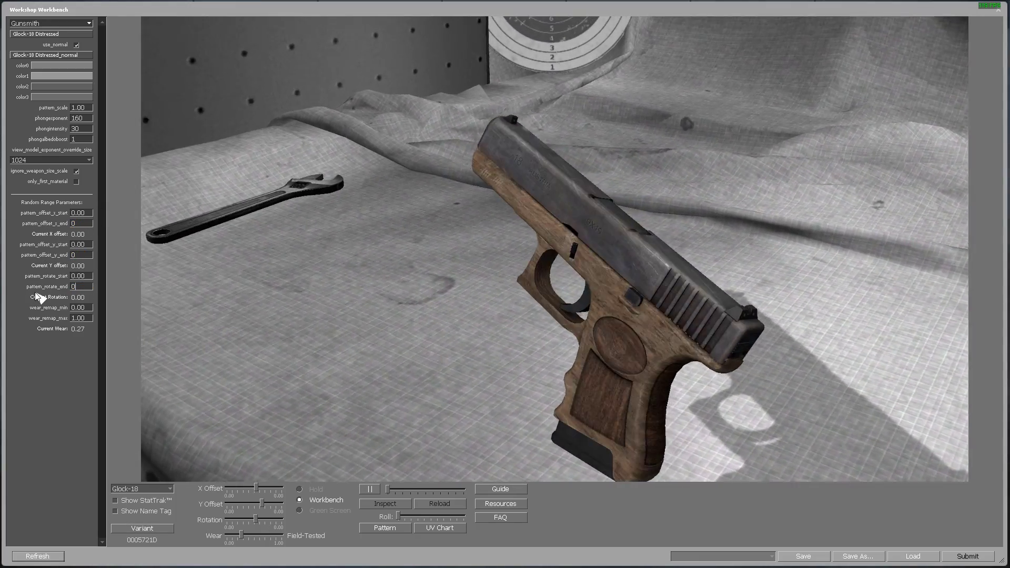
left_click(144, 531)
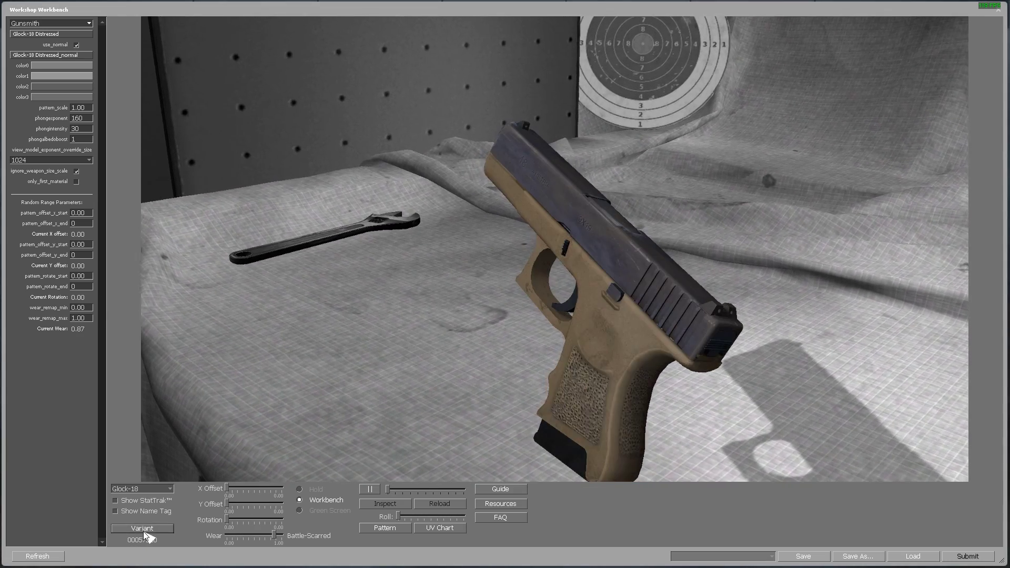
Step: Set wear_remap_max to 0.8 and preview the Glock at 0.80 wear
left_click_drag(232, 536, 277, 538)
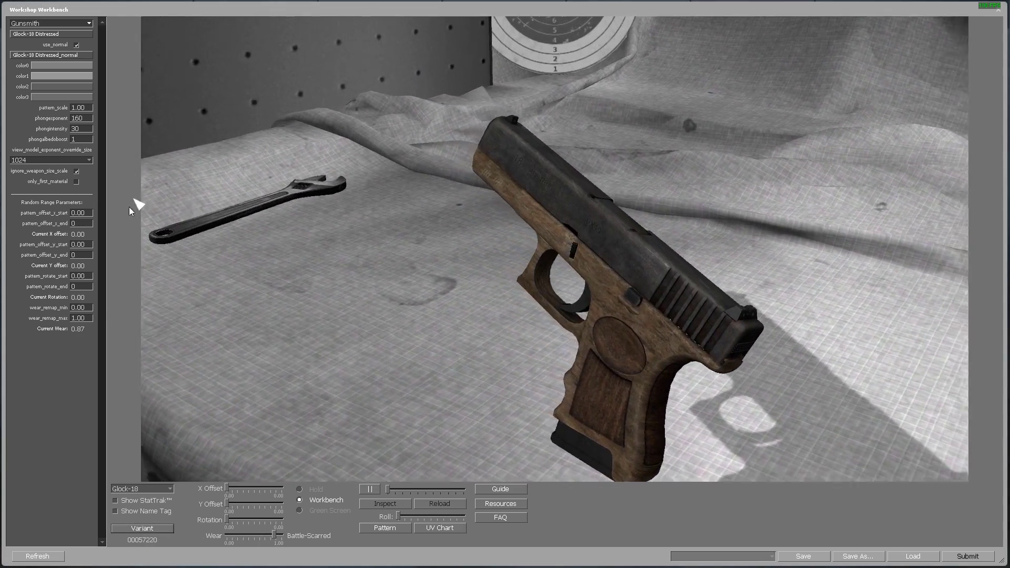
left_click(82, 318)
type("0.8")
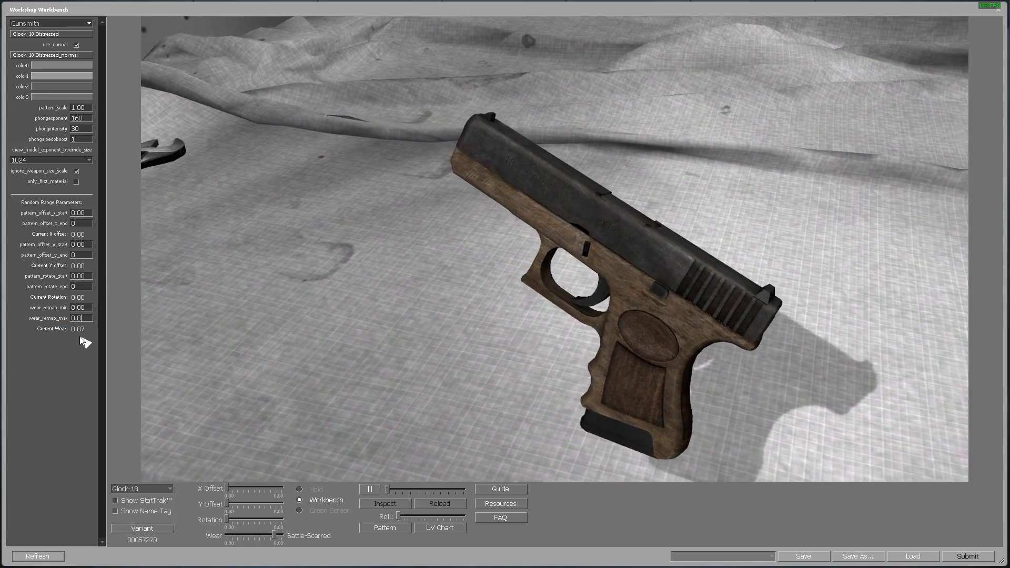
left_click_drag(272, 536, 282, 536)
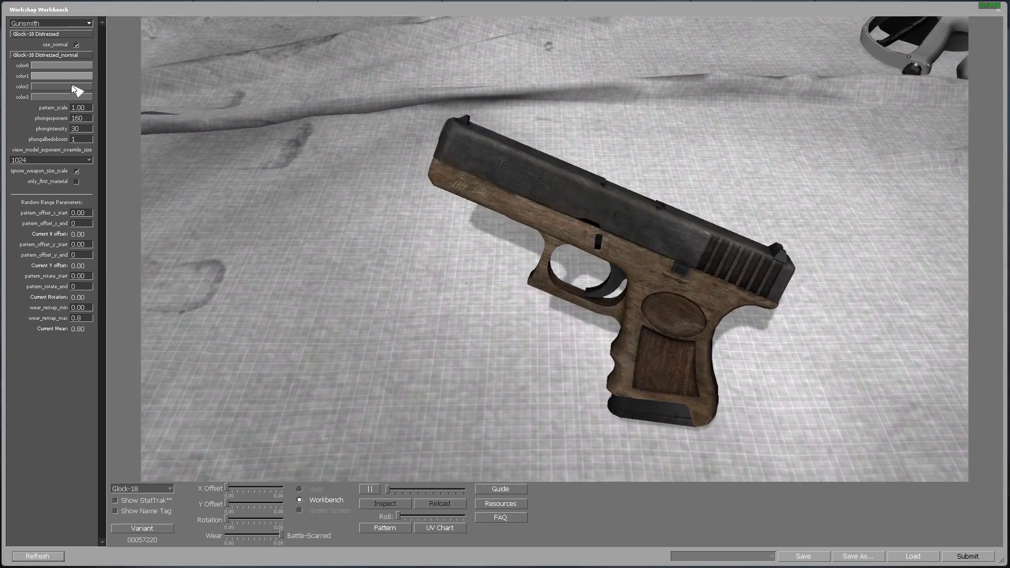
Step: Set color2 to black
left_click(75, 86)
left_click(406, 316)
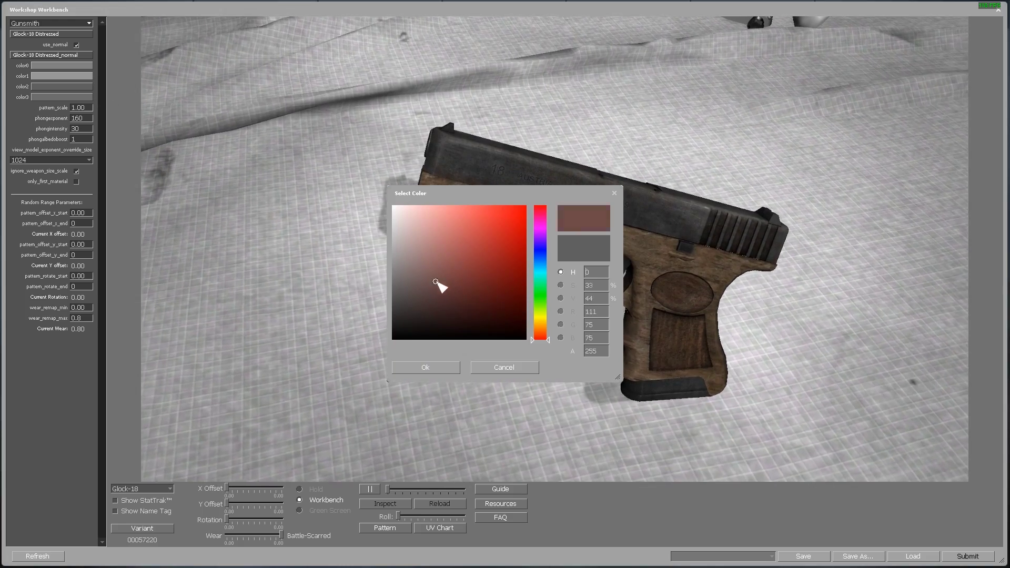
left_click(447, 363)
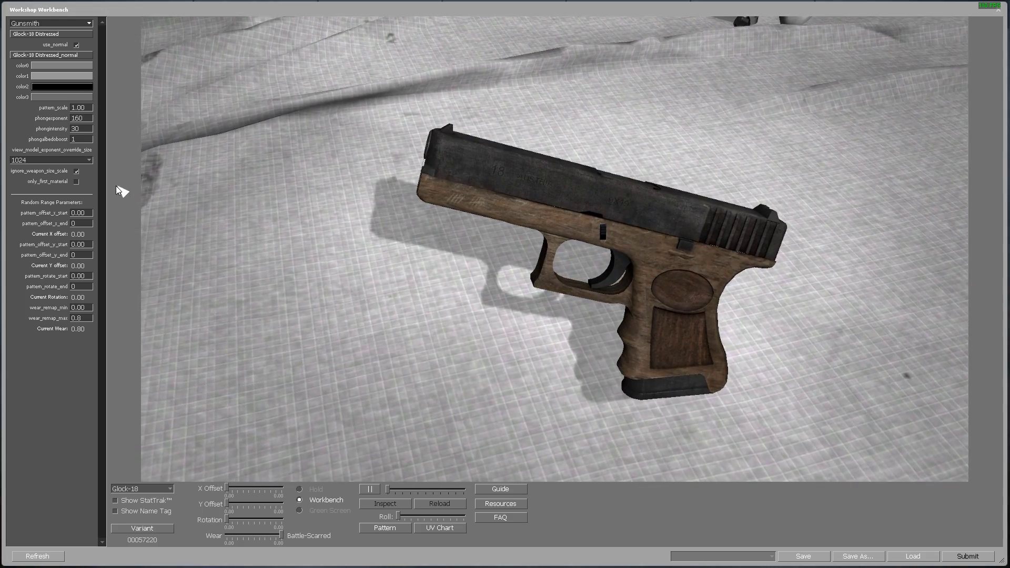
Step: Set color3 to a brown-orange (RGB 115, 77, 40) and preview at Factory New wear
left_click(64, 97)
left_click(411, 337)
left_click(417, 366)
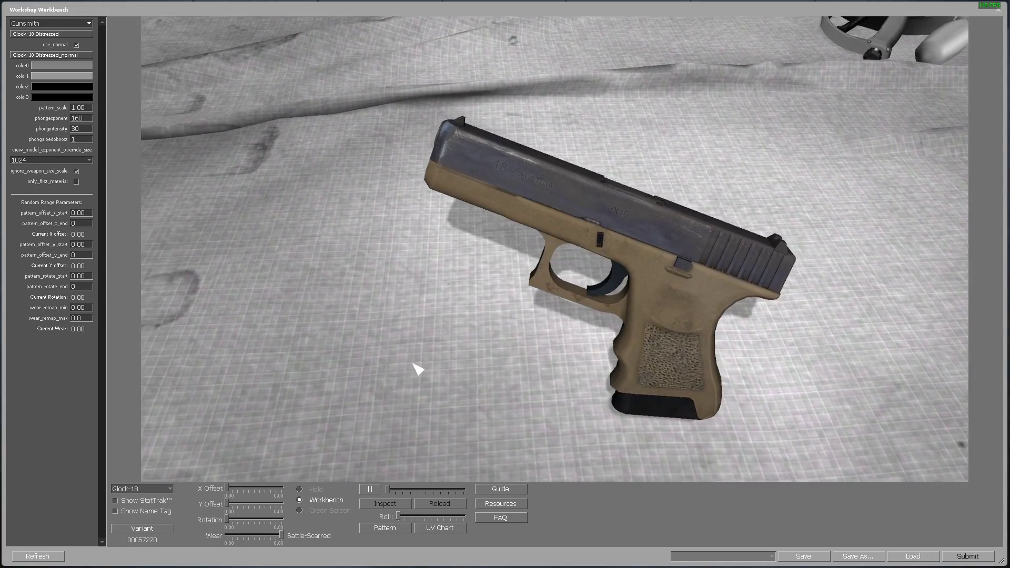
left_click(62, 86)
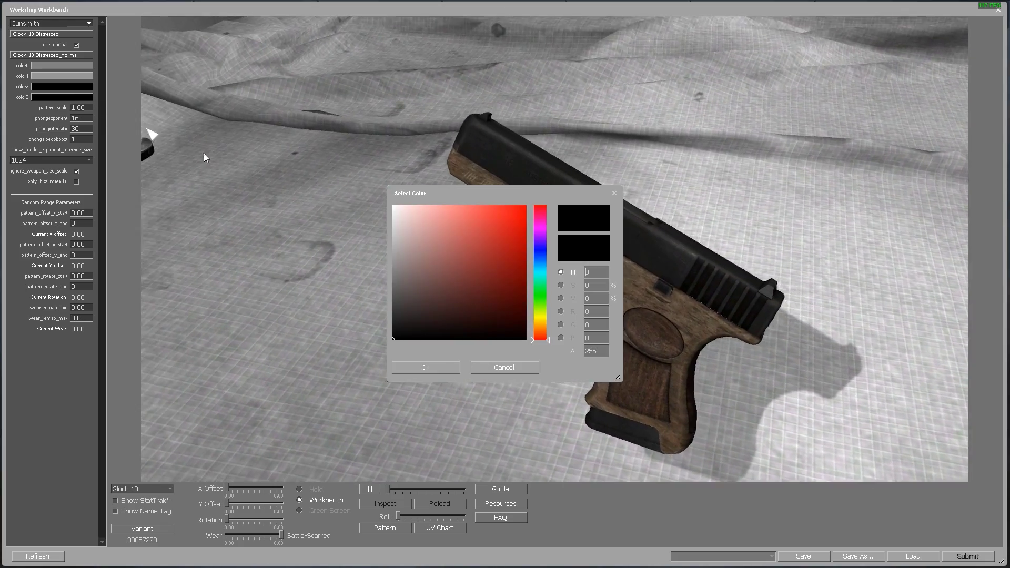
left_click(494, 264)
left_click(480, 279)
left_click(540, 312)
left_click(540, 323)
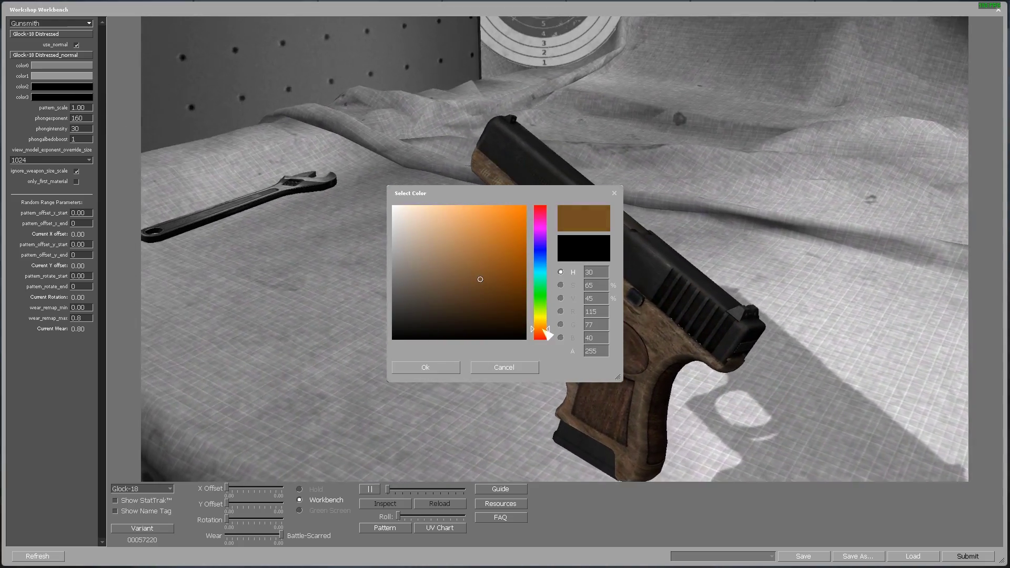
left_click(428, 368)
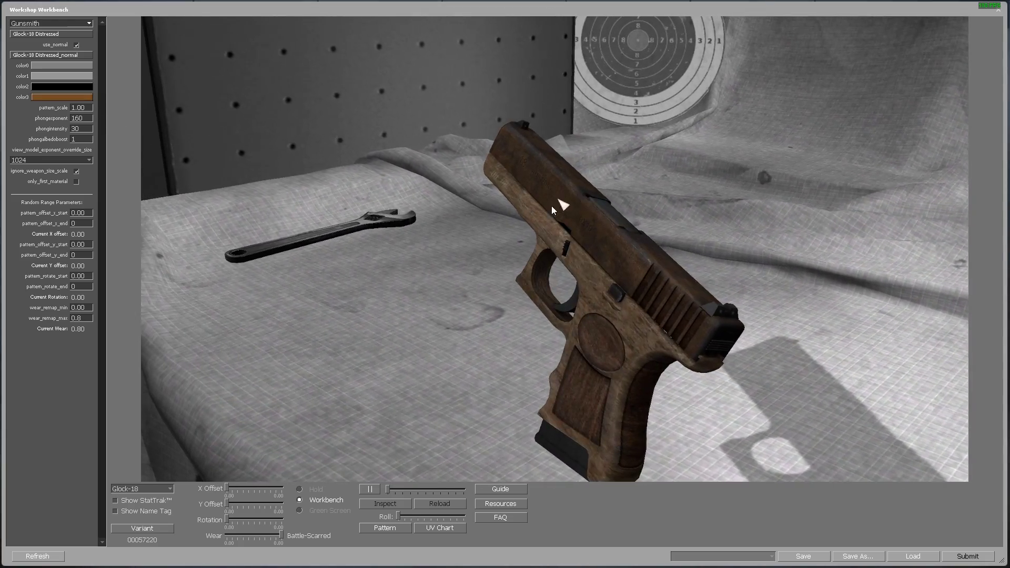
left_click_drag(281, 535, 227, 537)
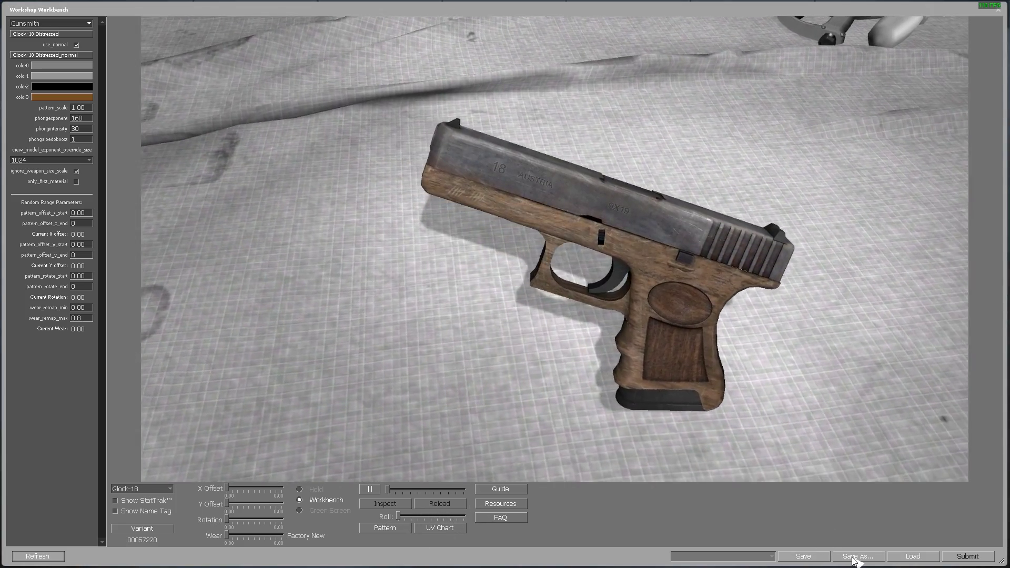
Step: Save the skin as 'Tutorial 4' in F:\CSGO Skins\2017\Tutorial 4, then exit the game
left_click(853, 556)
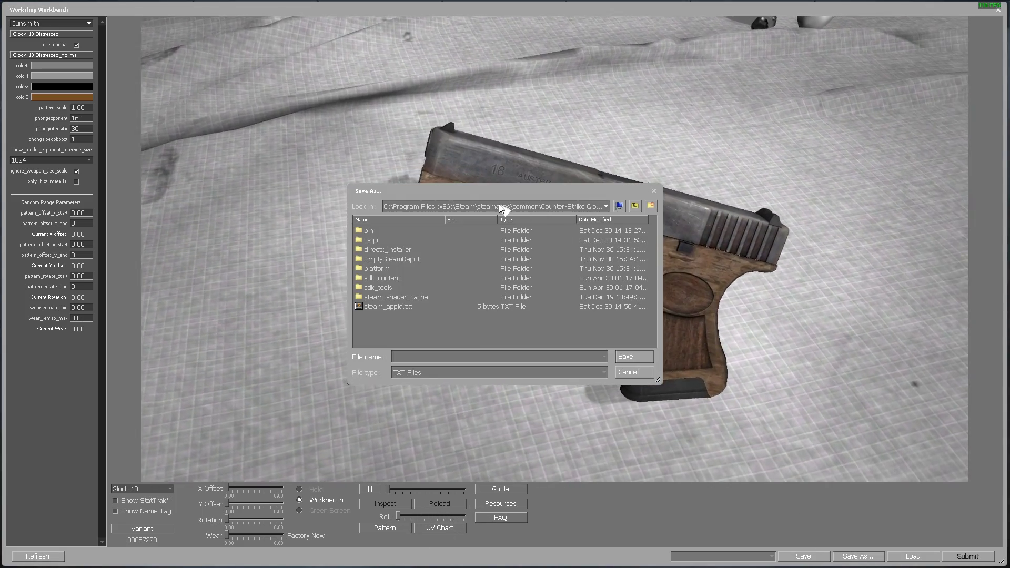
left_click(499, 206)
left_click(409, 257)
double_click(392, 295)
double_click(386, 248)
scroll(395, 308, "down", 5)
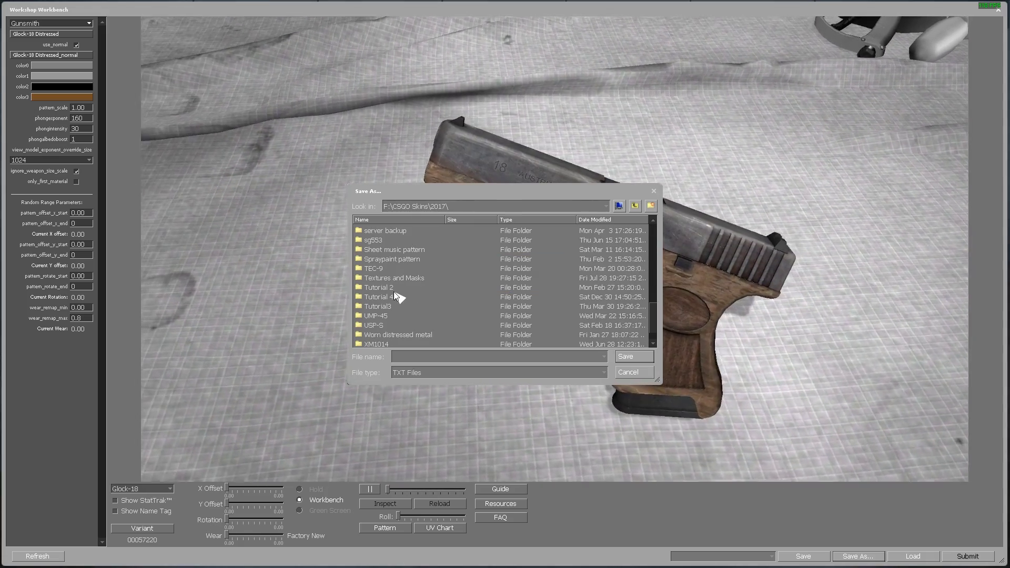
double_click(394, 299)
left_click(436, 358)
type("Tutorial 4")
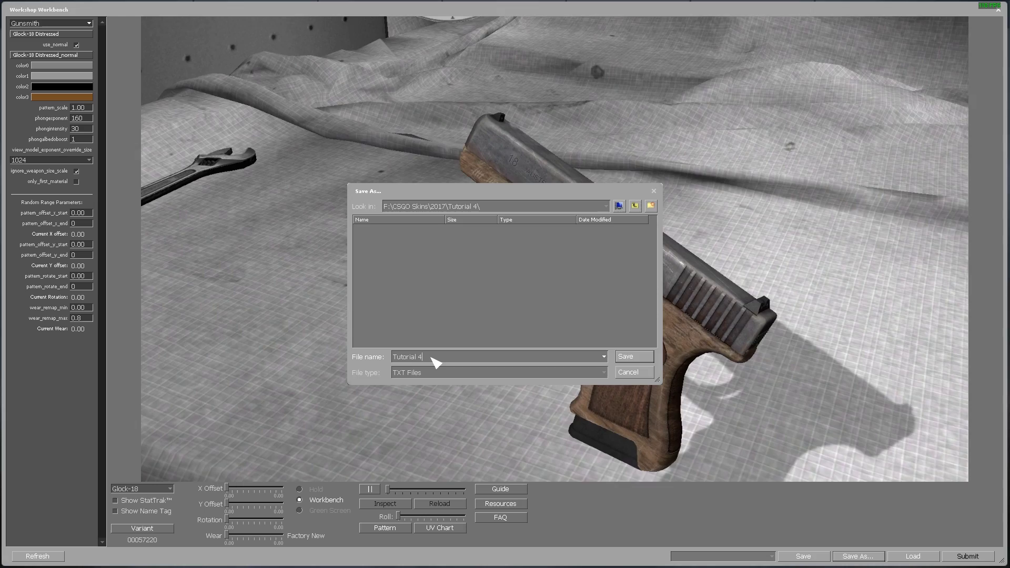
key("Return")
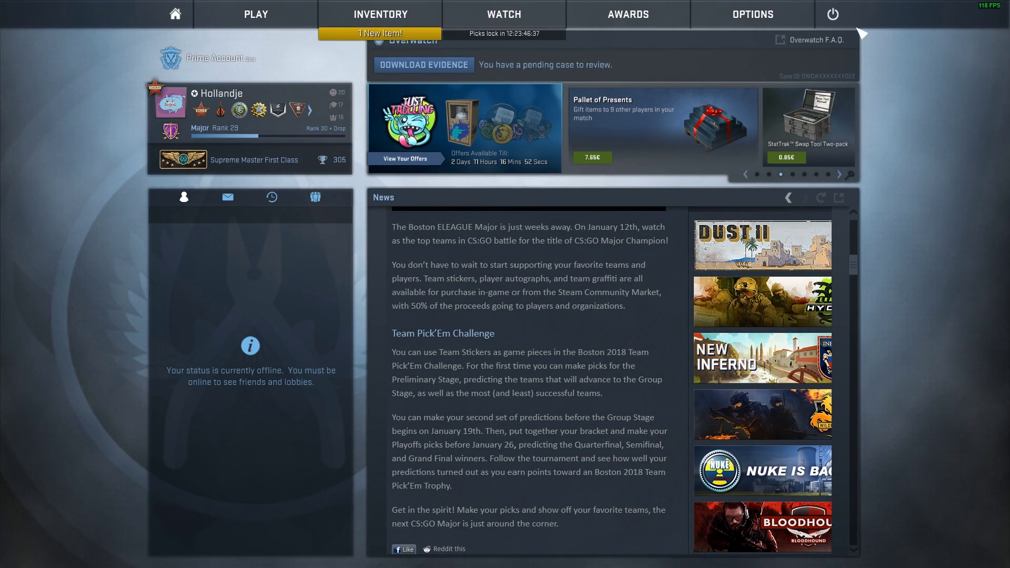
left_click(854, 25)
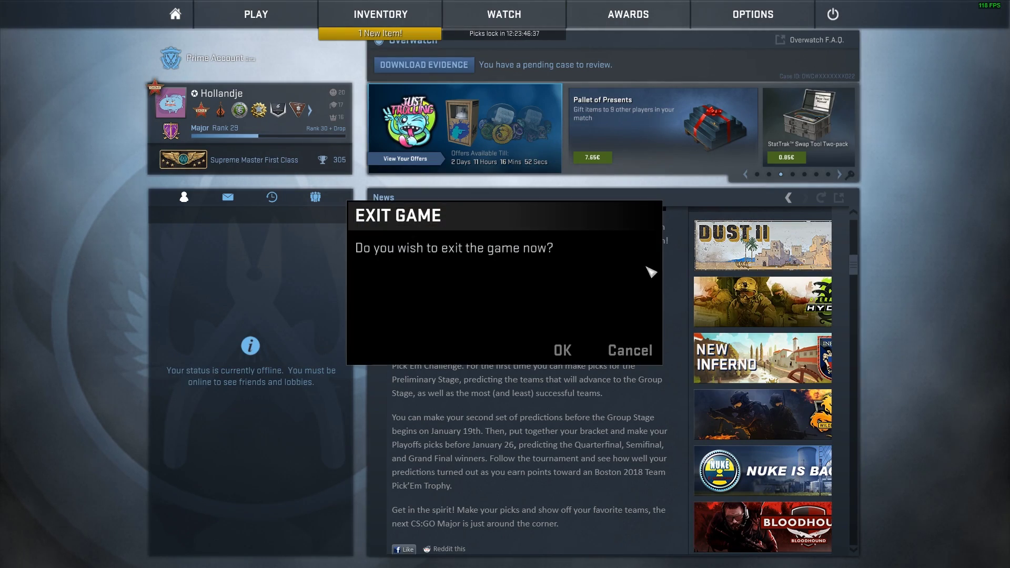
left_click(549, 356)
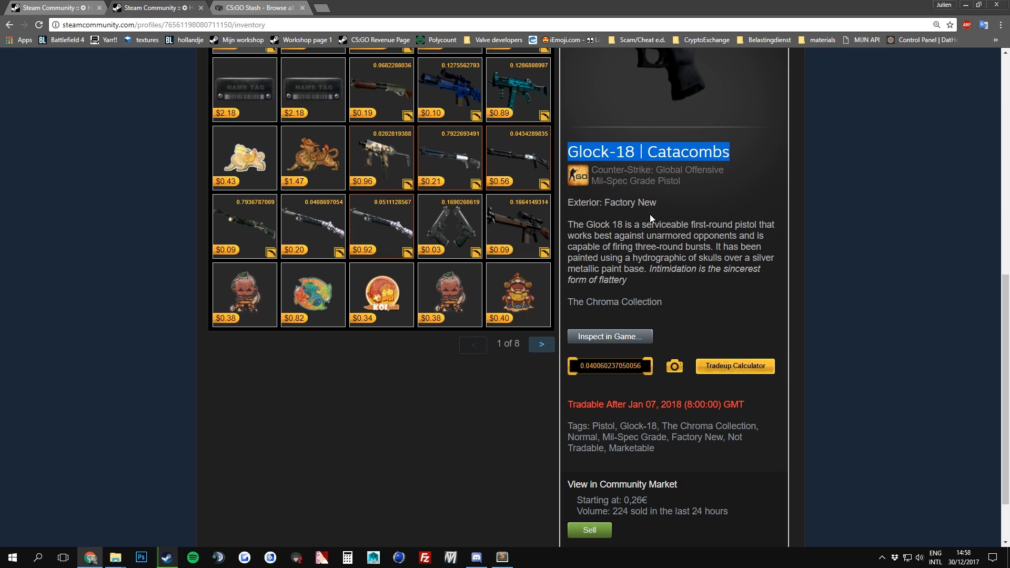
left_click(659, 227)
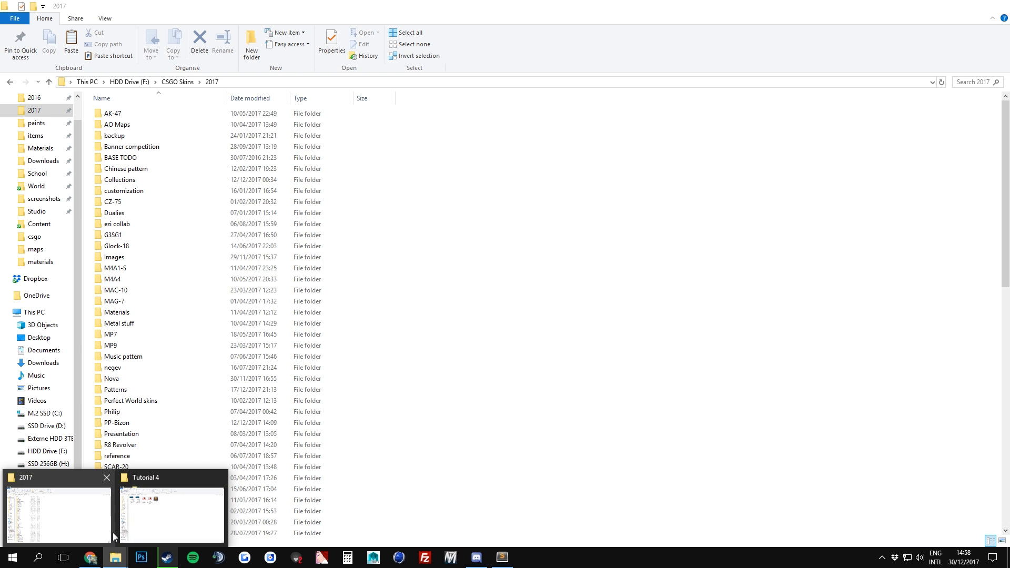
Step: Copy Glock-18 Distressed.vtf and Glock-18 Distressed_normal.vtf into paints\gunsmith, replacing the old files
left_click(155, 513)
left_click_drag(230, 193, 293, 97)
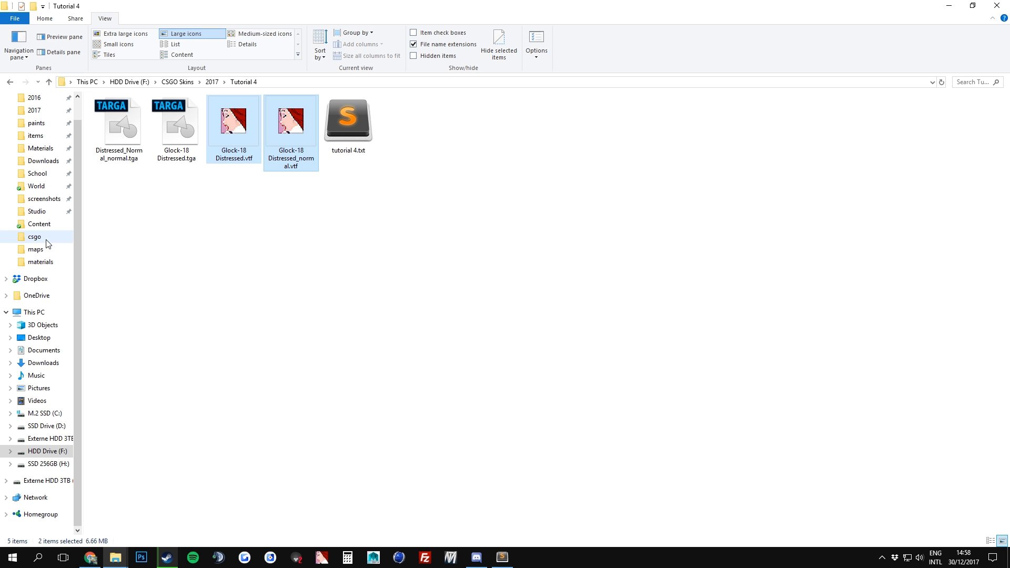
left_click(38, 129)
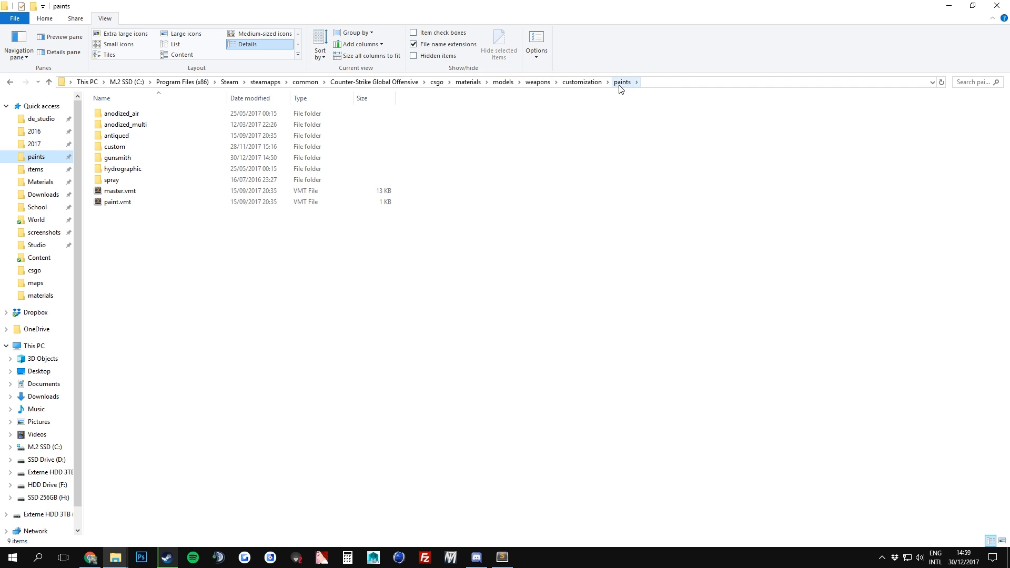
double_click(117, 158)
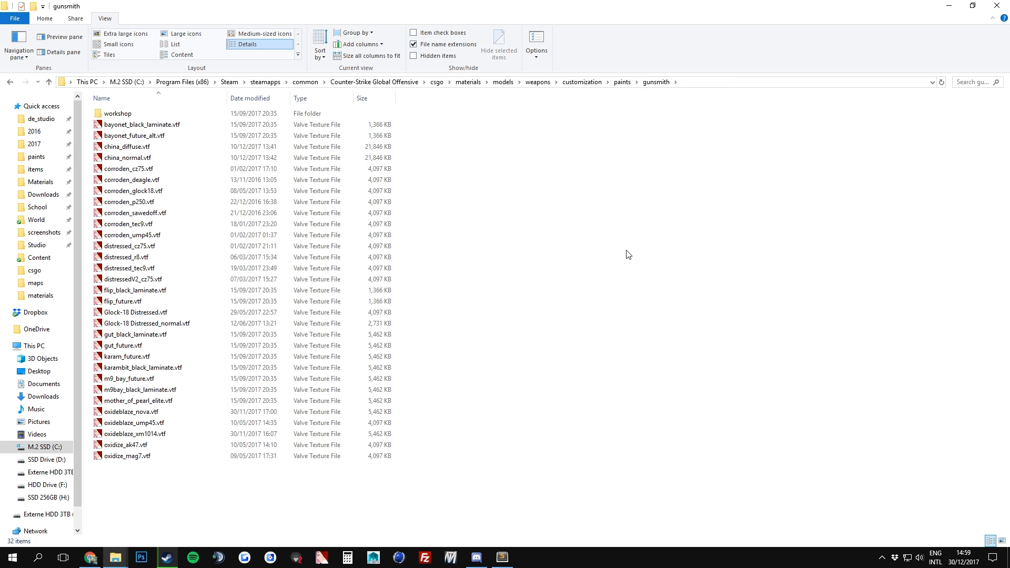
left_click(235, 196)
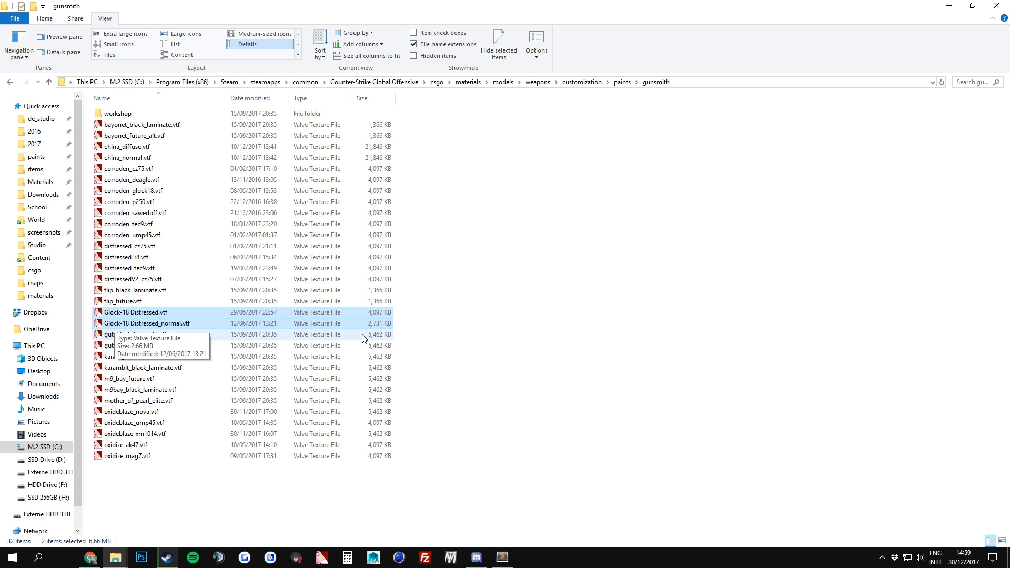
Step: In csgo\scripts\items, make a backup copy 'items_game - Copy.txt' of items_game.txt
left_click(45, 175)
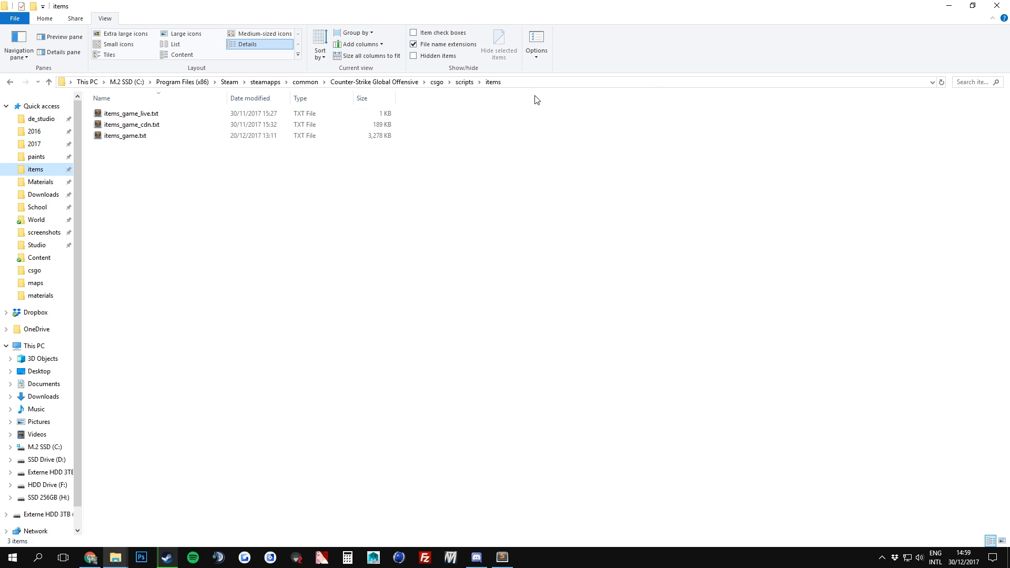
left_click(437, 83)
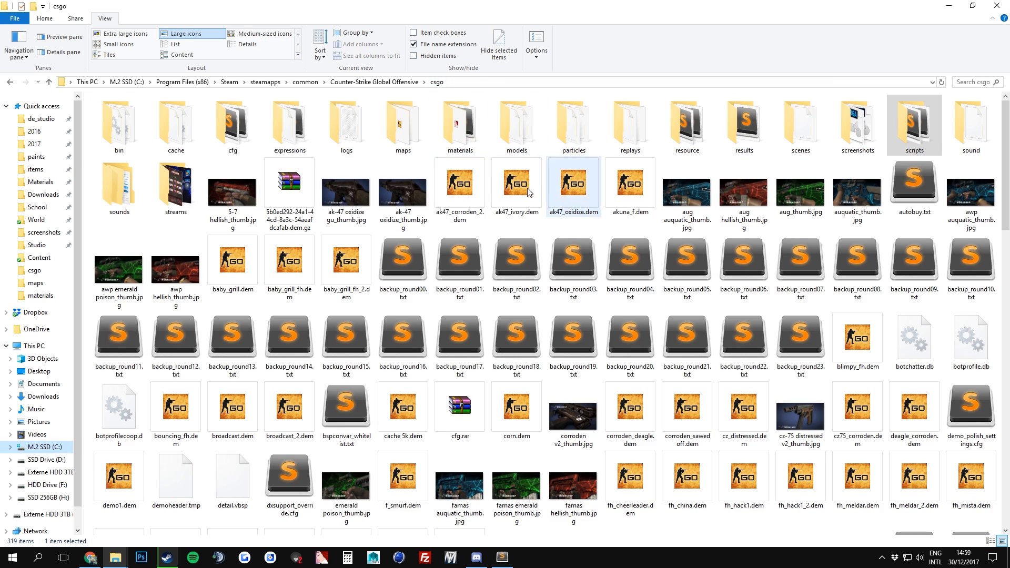
double_click(912, 137)
double_click(120, 136)
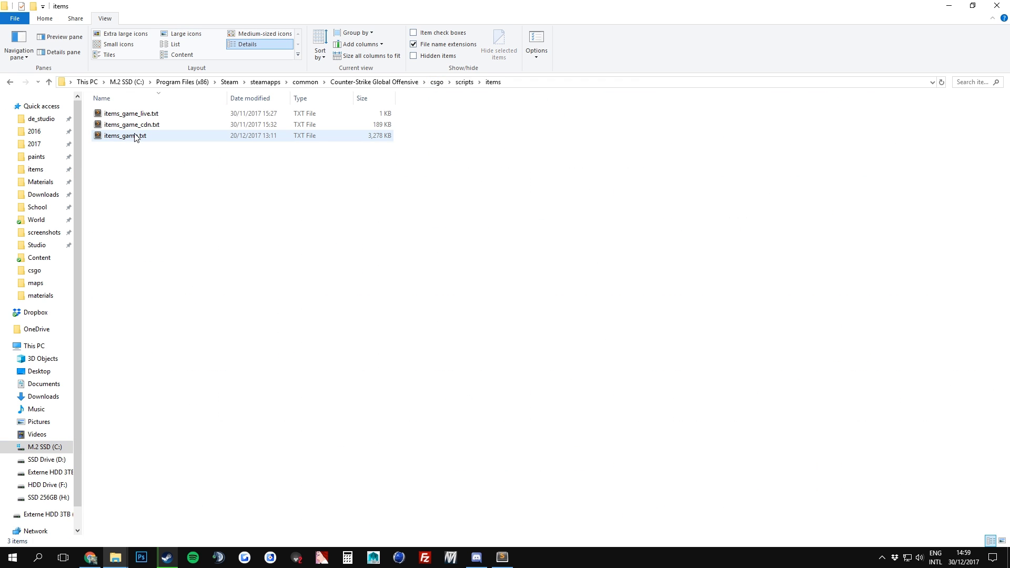
left_click(135, 137)
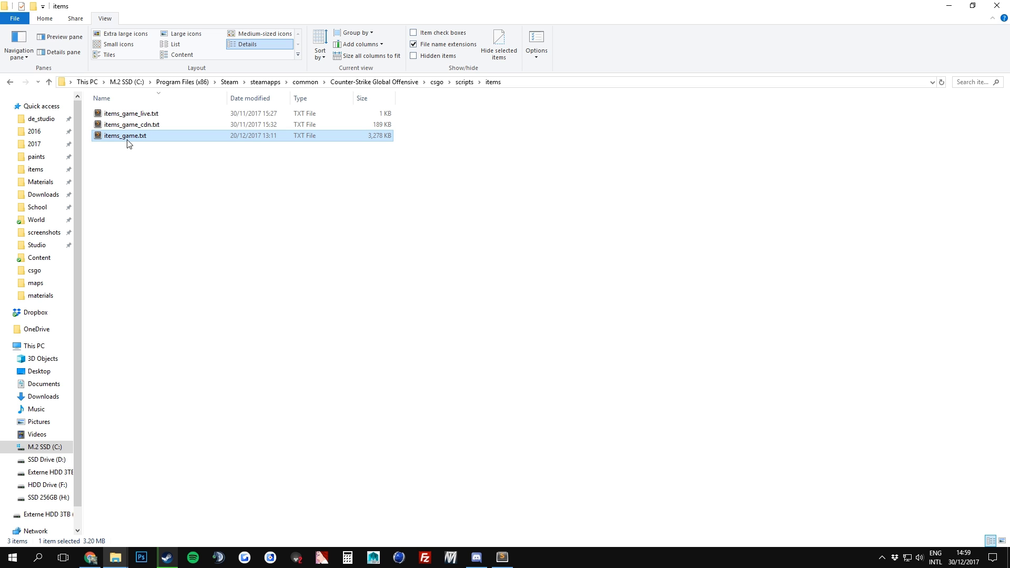
key("ctrl+v")
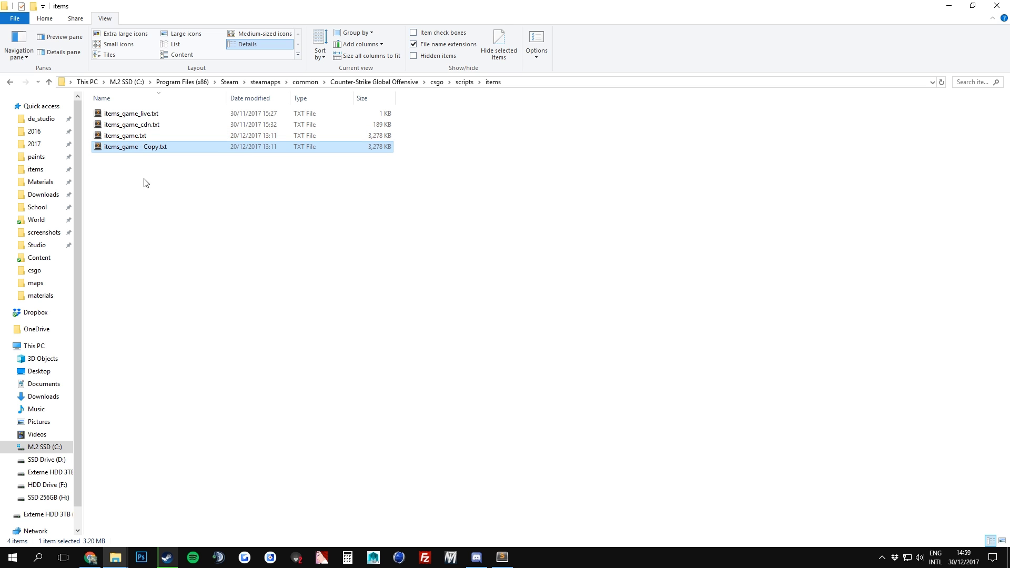
left_click(145, 180)
left_click_drag(158, 170, 176, 148)
Step: Open the original items_game.txt in Sublime Text
left_click(147, 136)
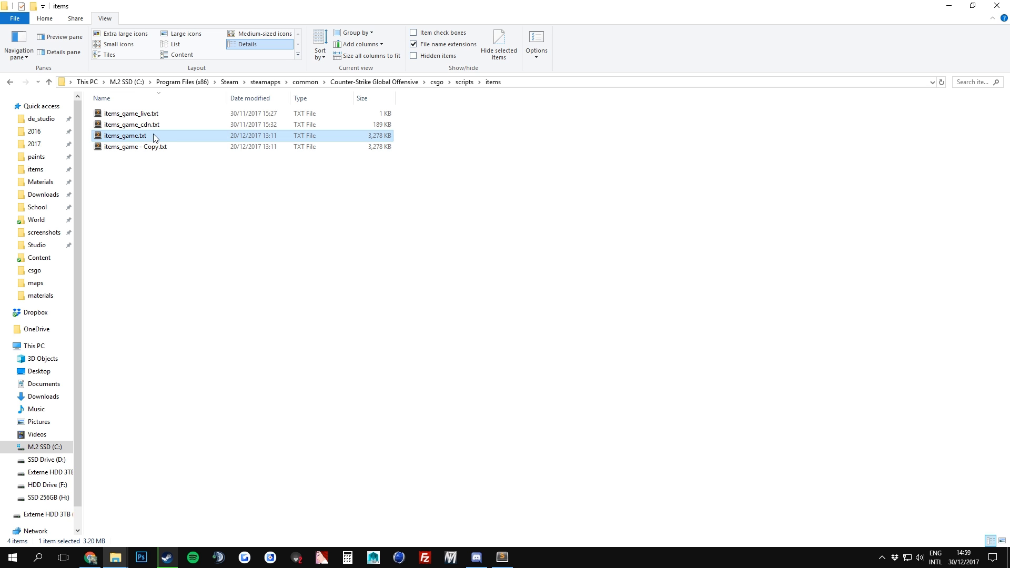
double_click(153, 135)
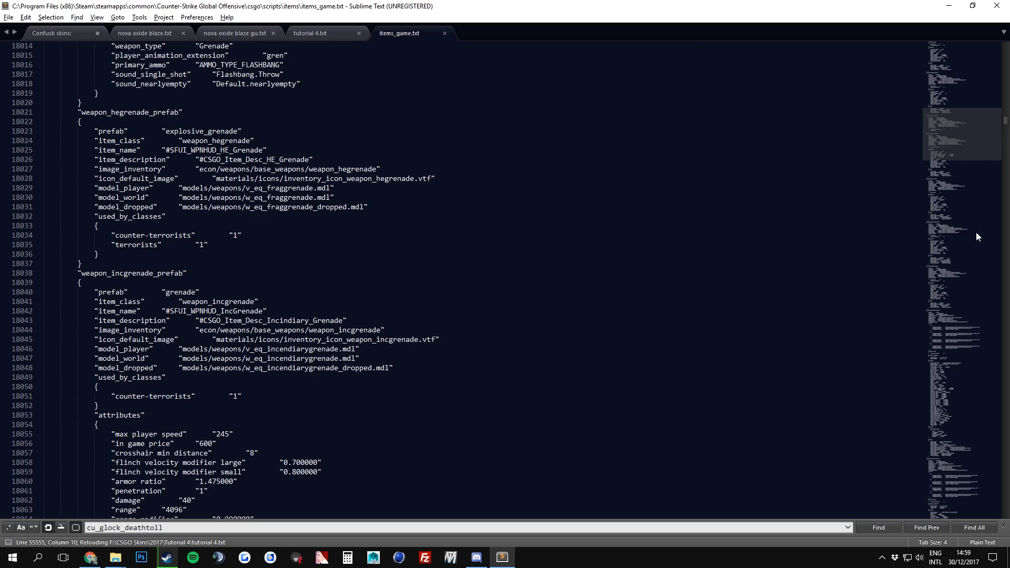
left_click_drag(971, 214, 948, 145)
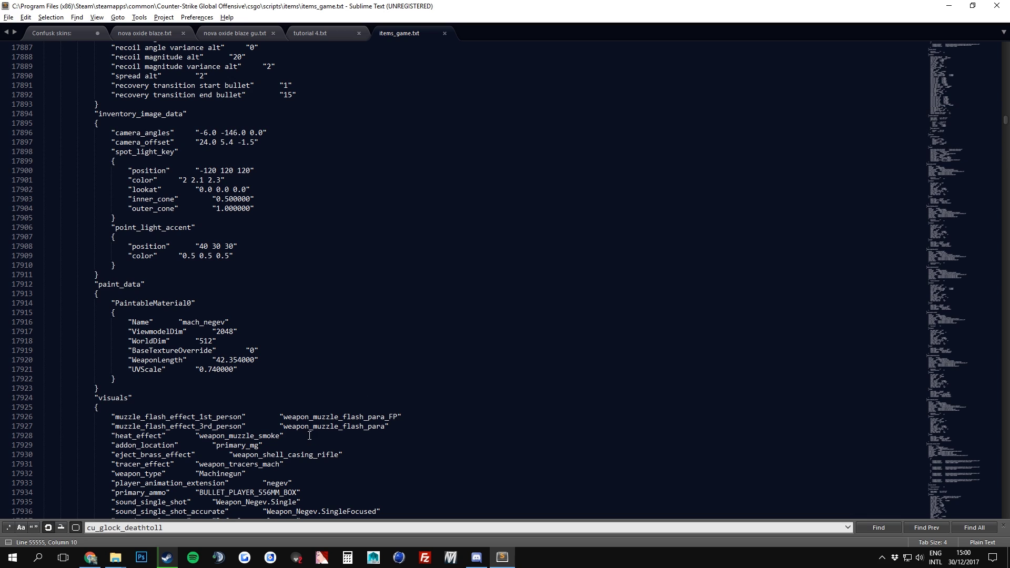
left_click(91, 558)
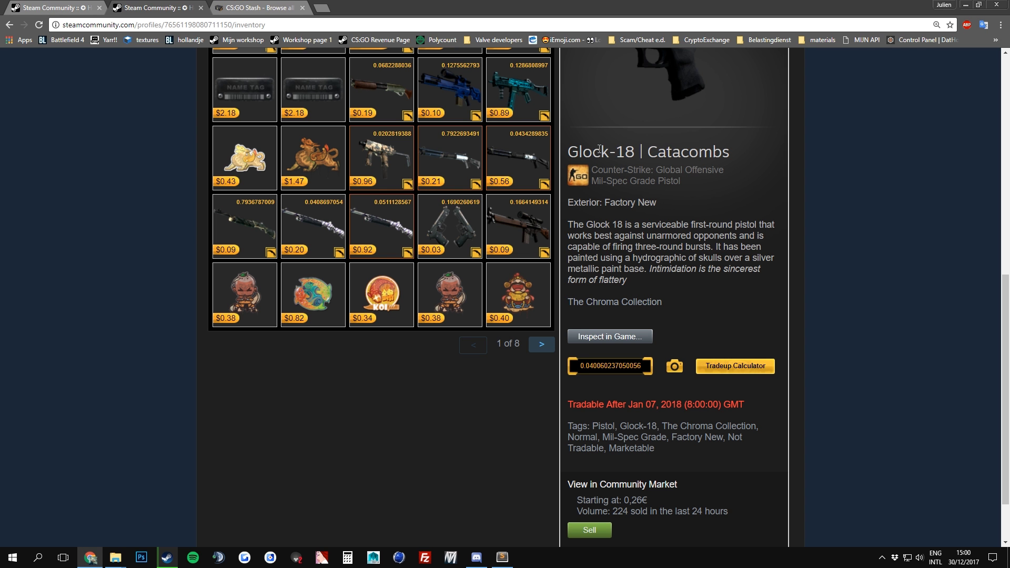
left_click_drag(569, 152, 730, 152)
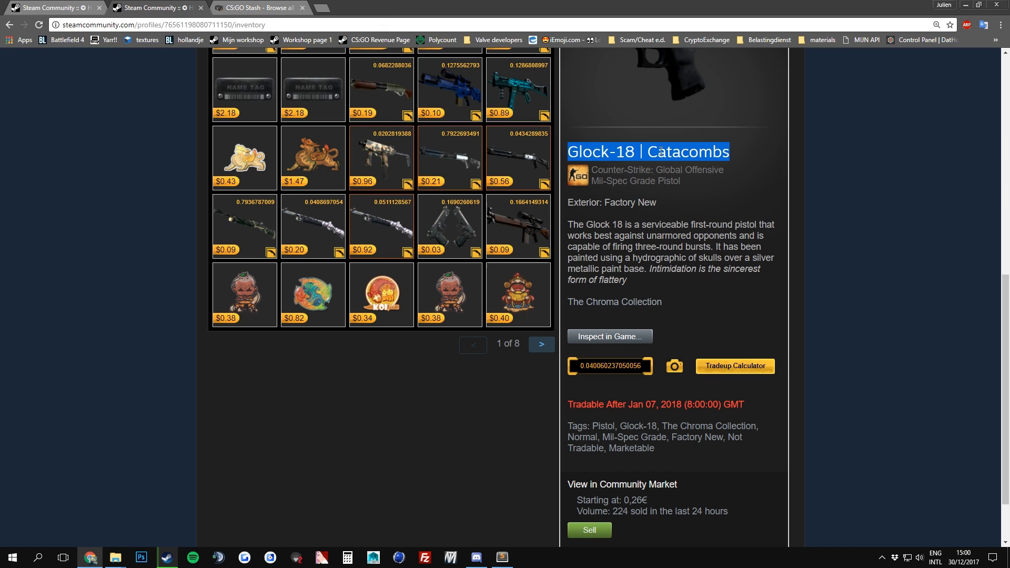
left_click_drag(569, 302, 660, 304)
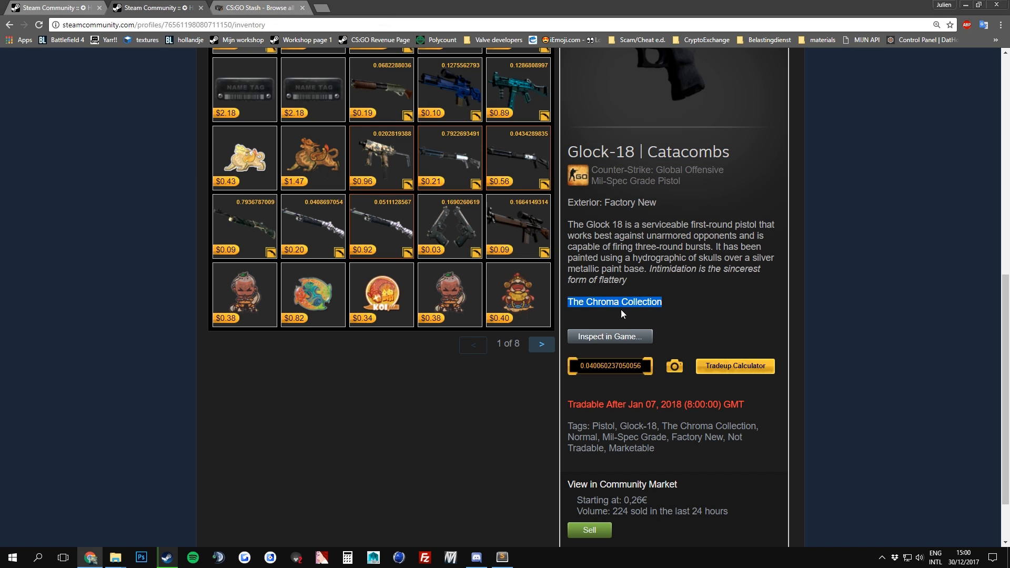
Step: Search items_game.txt for item_sets and jump to the set_community_6 collection
left_click(503, 558)
left_click(385, 291)
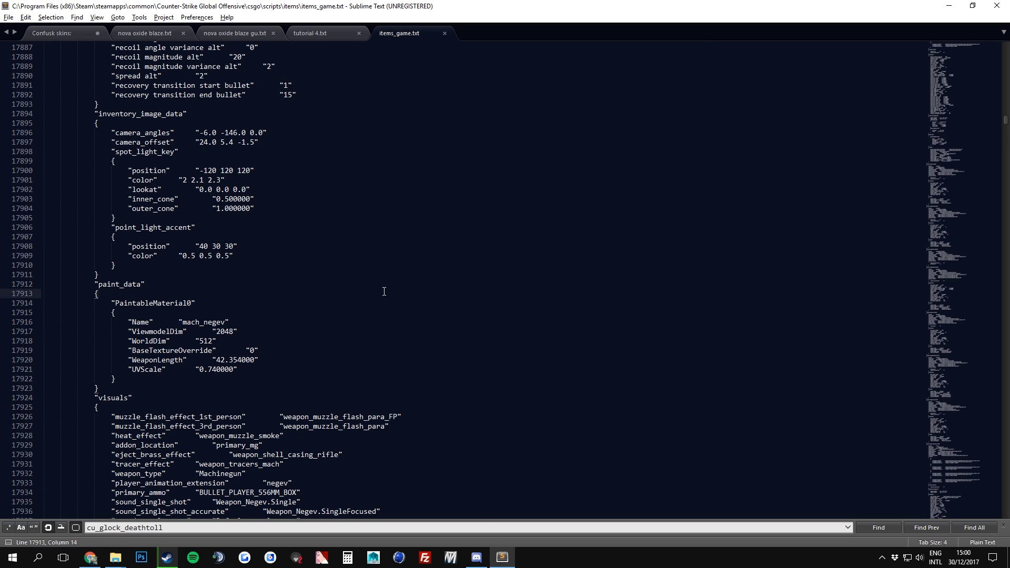
key("ctrl+f")
type("item_set")
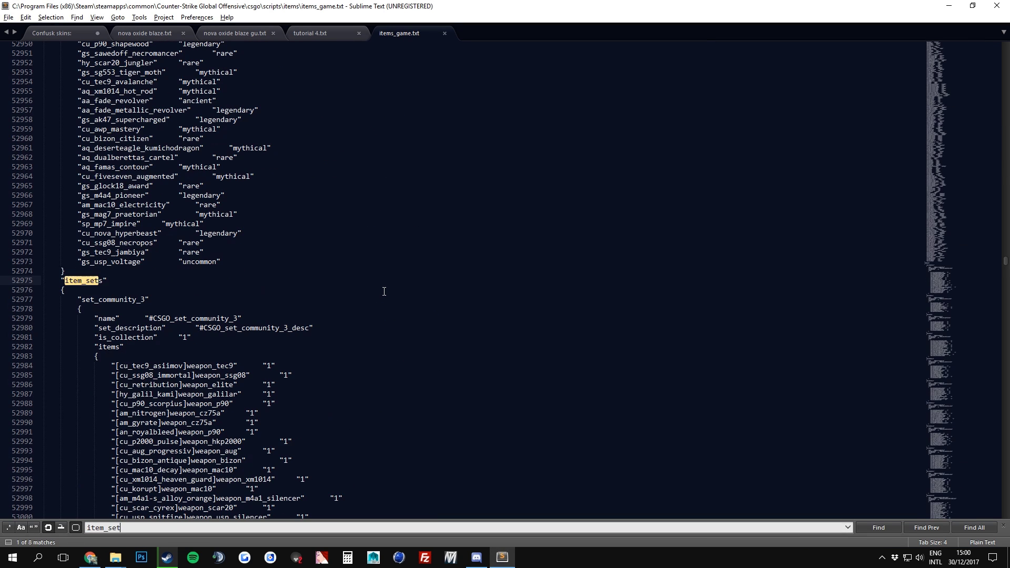
type("s")
scroll(336, 303, "down", 3)
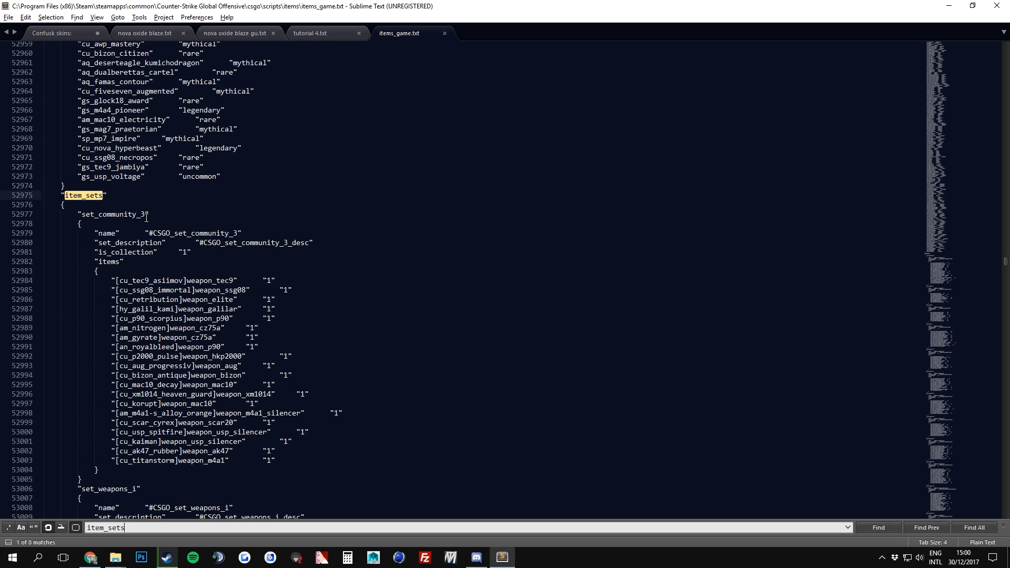
double_click(147, 216)
key("ctrl+f")
key("Return")
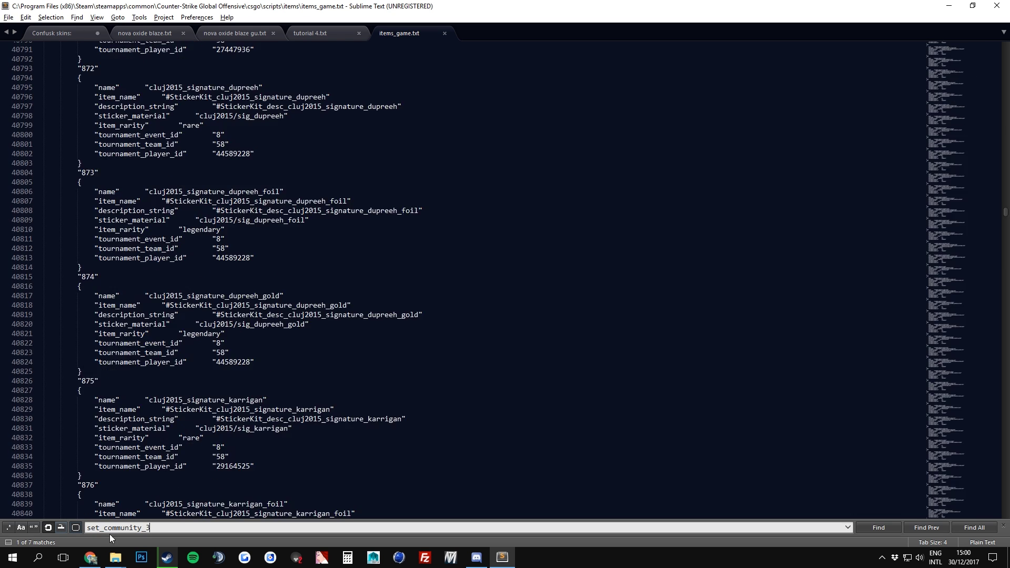
key("BackSpace")
type("6")
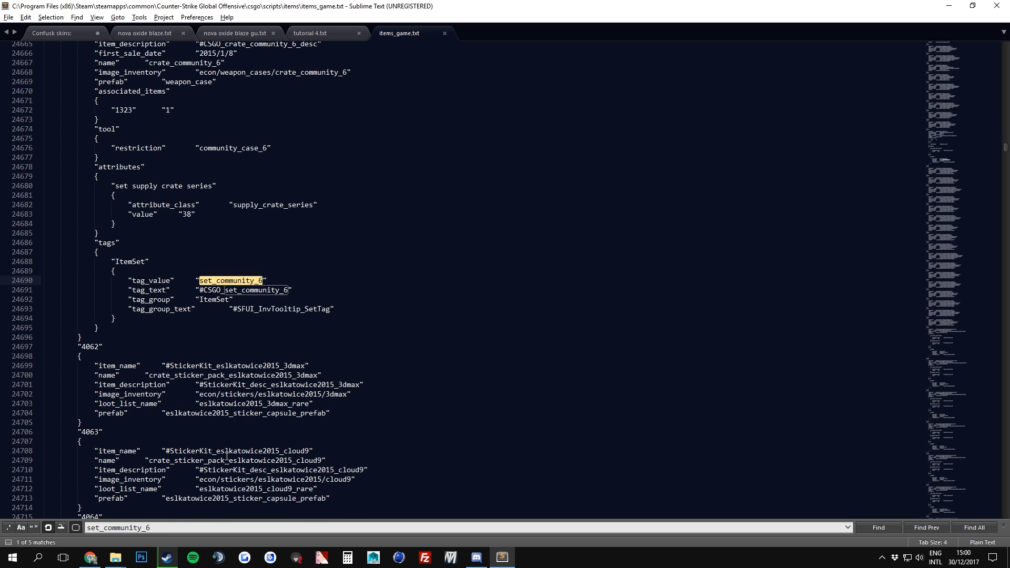
key("Return")
key("Return")
Step: Copy cu_glock_deathtoll from the set_community_6 list into the find bar
scroll(382, 262, "down", 2)
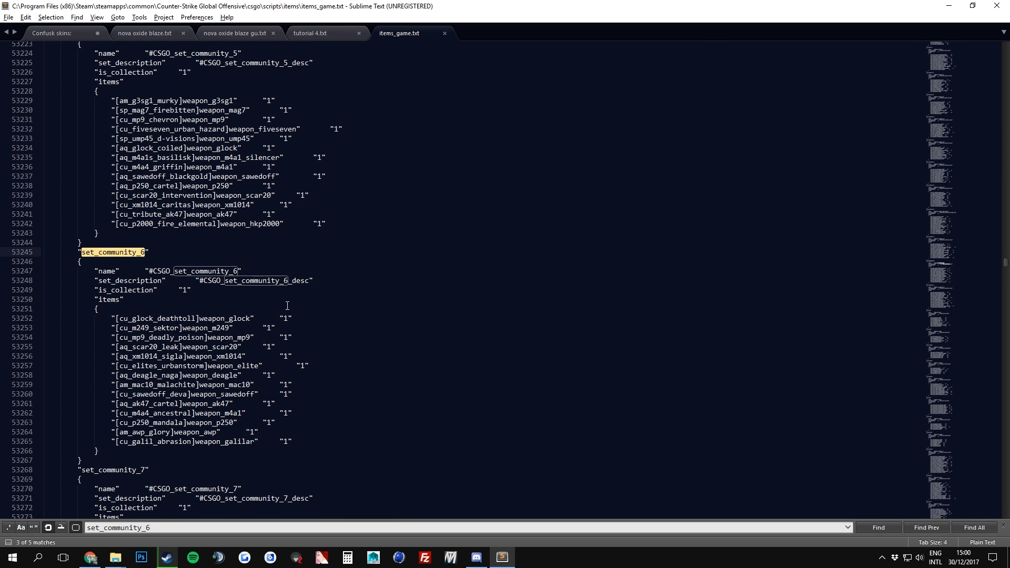
left_click(119, 290)
left_click_drag(120, 290, 292, 413)
left_click(231, 338)
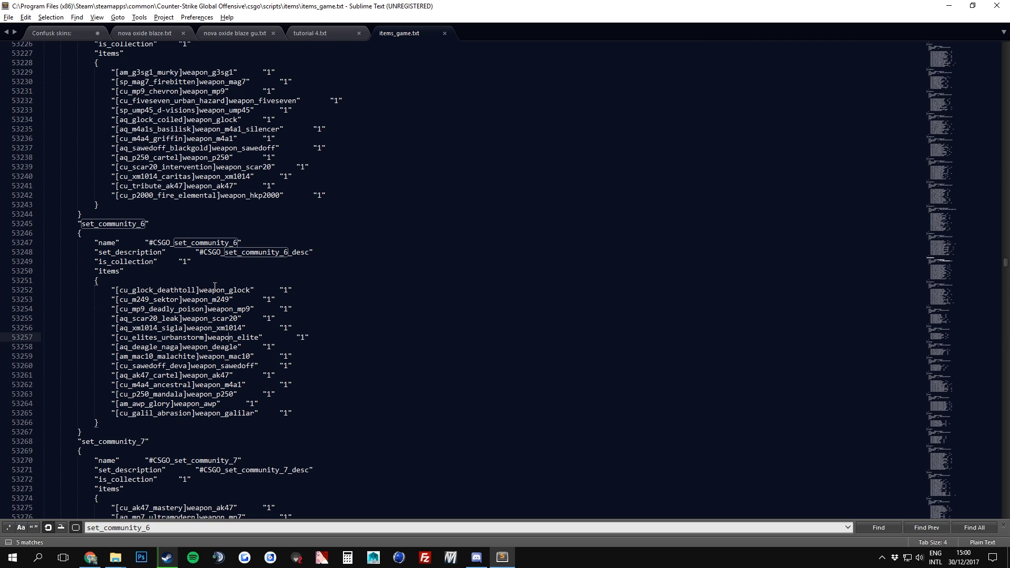
left_click_drag(200, 290, 251, 290)
left_click_drag(238, 243, 174, 243)
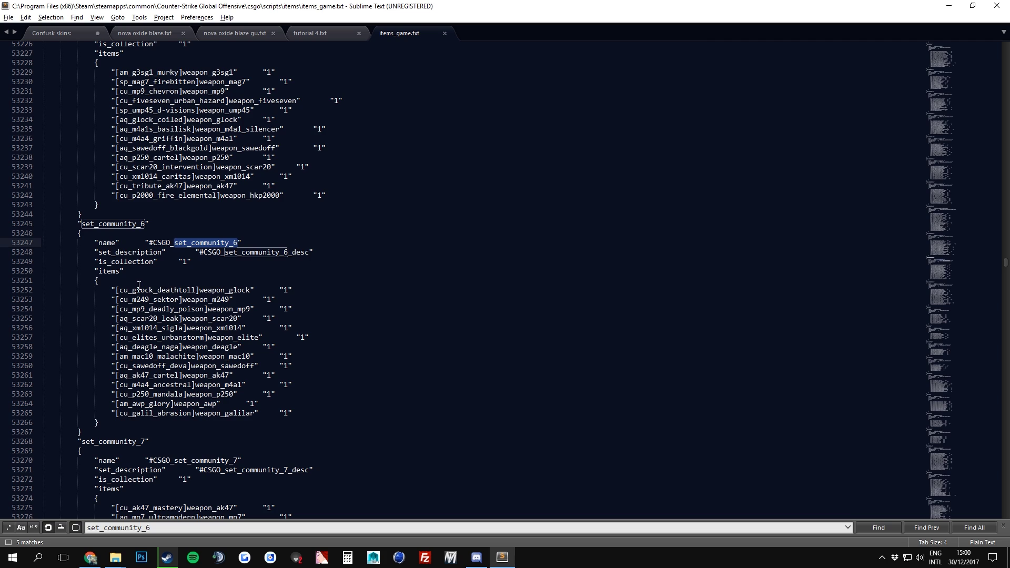
left_click_drag(119, 290, 196, 290)
key("ctrl+c")
key("ctrl+f")
key("ctrl+v")
Step: Cycle through cu_glock_deathtoll matches to paint kit 399's definition
key("Return")
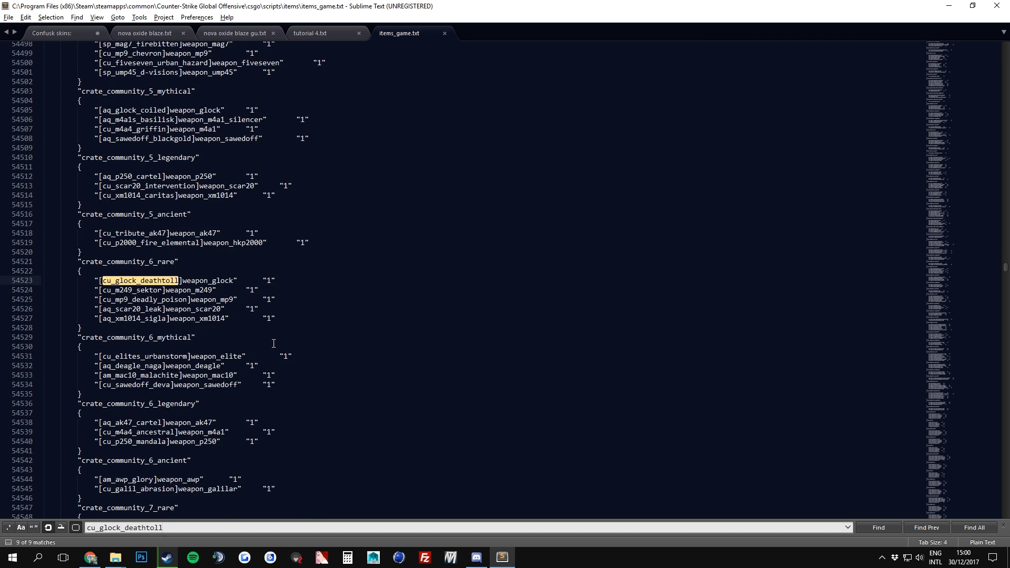
key("Return")
key("Return")
key("Return")
key("Return")
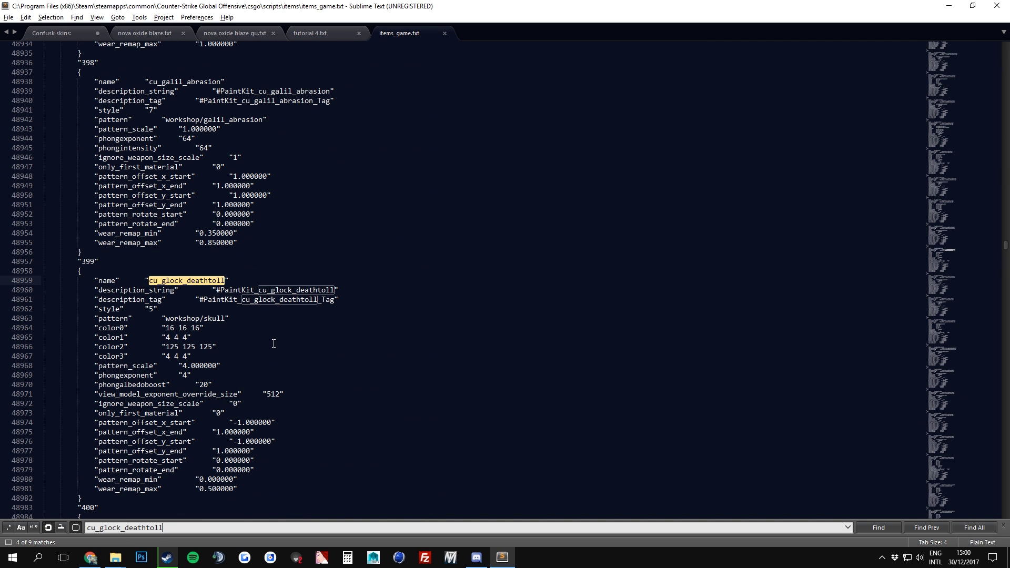
scroll(273, 344, "down", 2)
left_click_drag(81, 205, 95, 205)
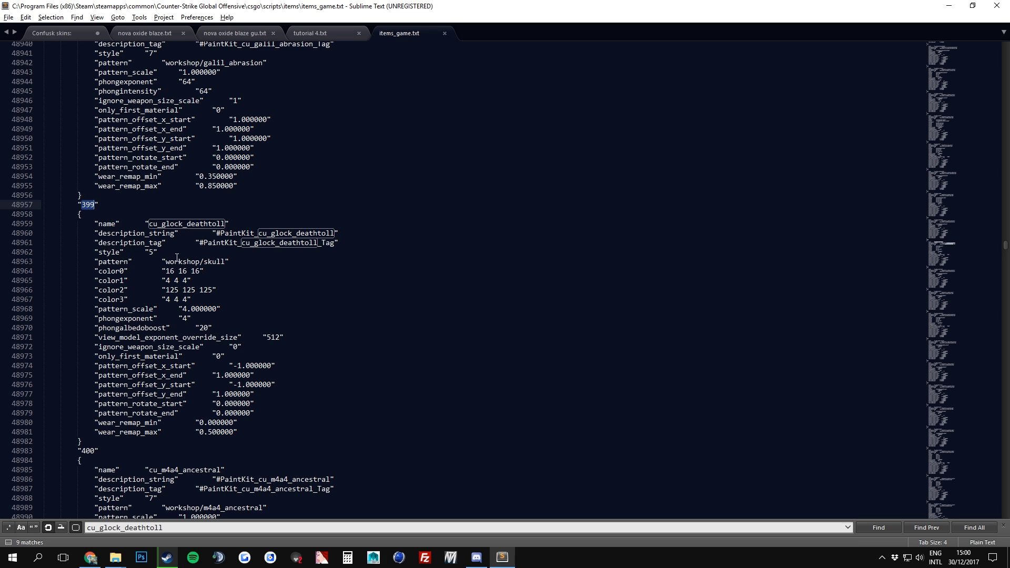
left_click(156, 224)
scroll(162, 245, "down", 1)
left_click_drag(150, 195, 225, 196)
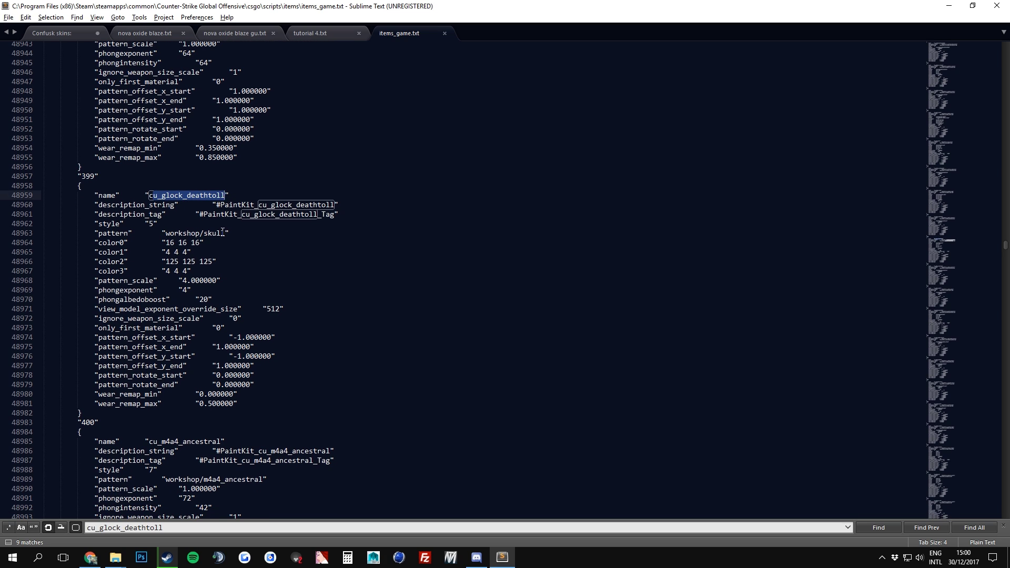
Step: Inspect the paint kit's pattern workshop/skull, style 5 and color3 values
key("Down")
key("Down")
key("Down")
key("Down")
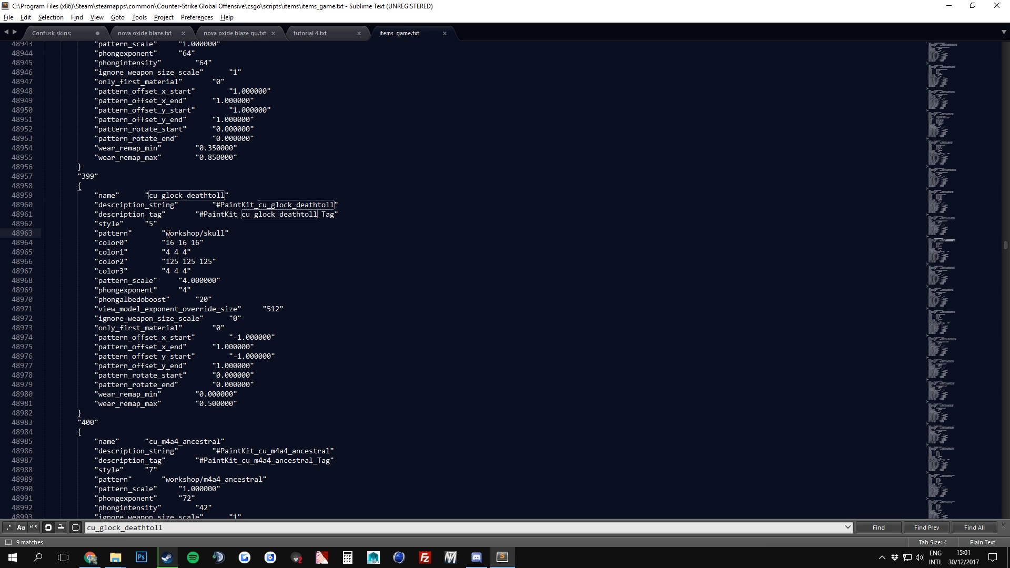
left_click_drag(165, 234, 226, 240)
left_click(225, 240)
left_click_drag(155, 227, 150, 225)
left_click(204, 272)
scroll(239, 380, "down", 1)
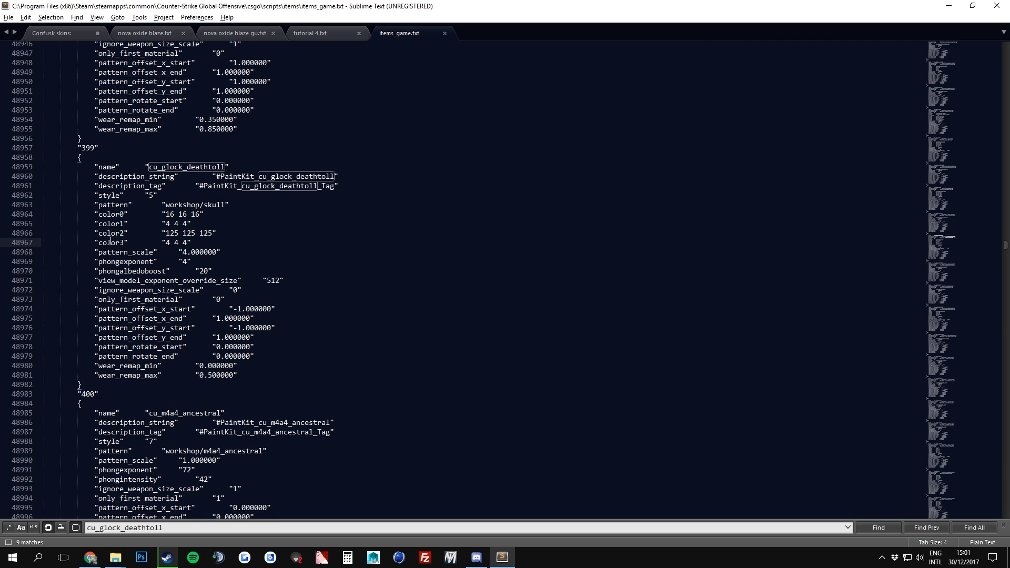
Step: Open tutorial 4.txt from the Tutorial 4 folder and copy its 754-character Glock-18 Distressed settings block
mouse_move(115, 557)
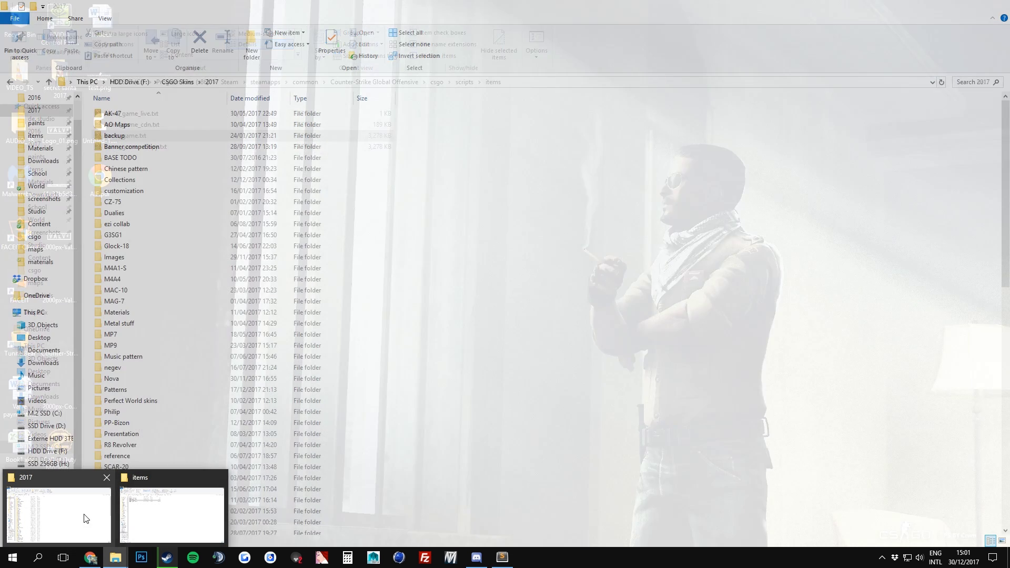
left_click(87, 519)
scroll(169, 452, "down", 6)
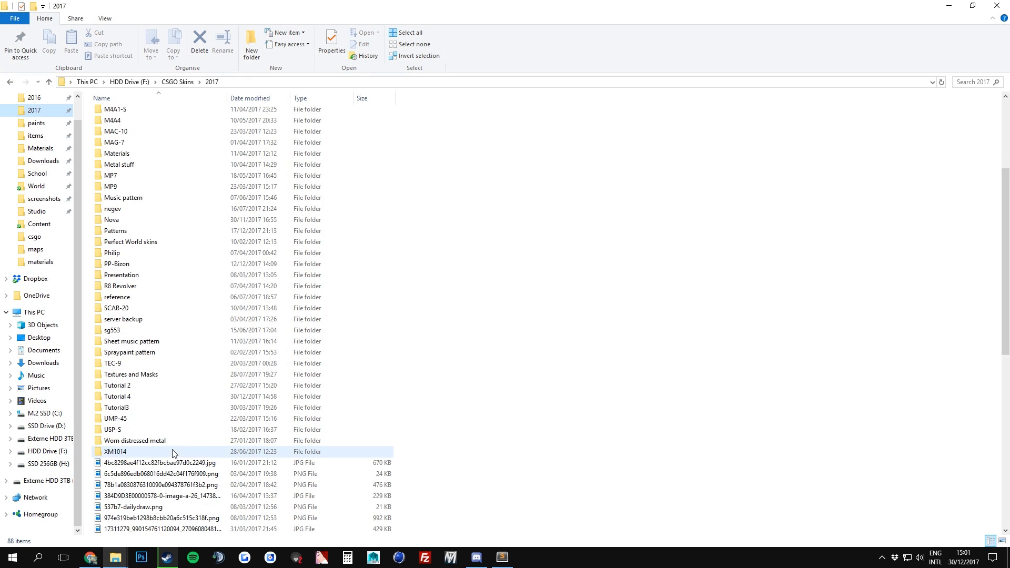
left_click(125, 367)
double_click(125, 368)
double_click(342, 122)
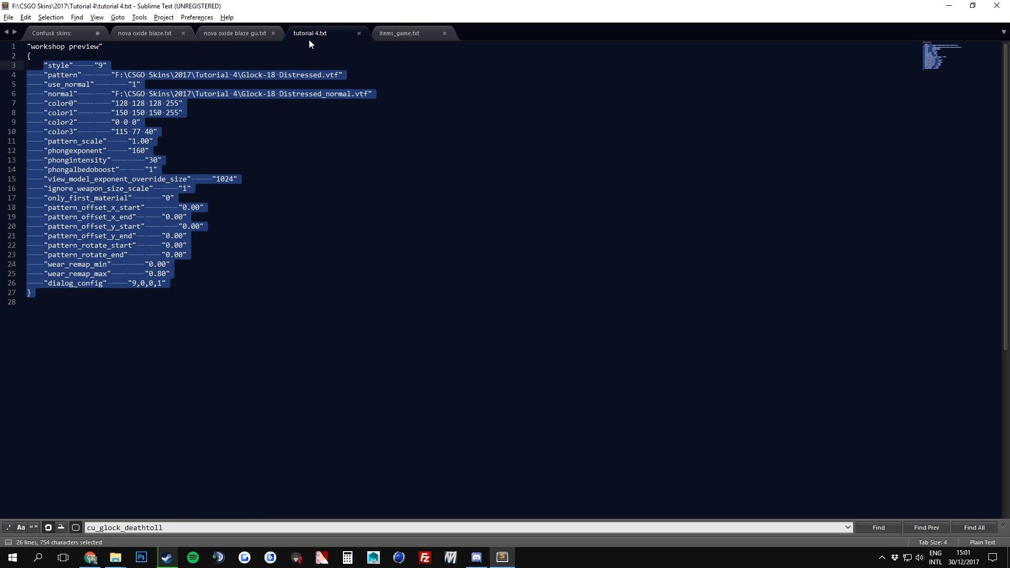
right_click(98, 112)
left_click(123, 136)
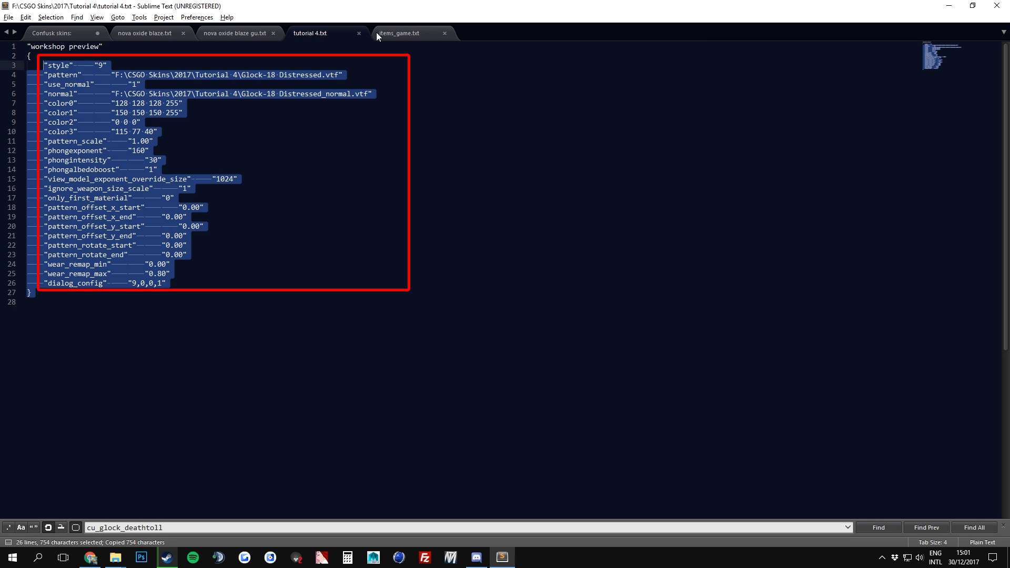
Step: In items_game.txt, paste the Glock-18 Distressed settings over the deathtoll paint kit's style-to-wear_remap_max lines
left_click(377, 33)
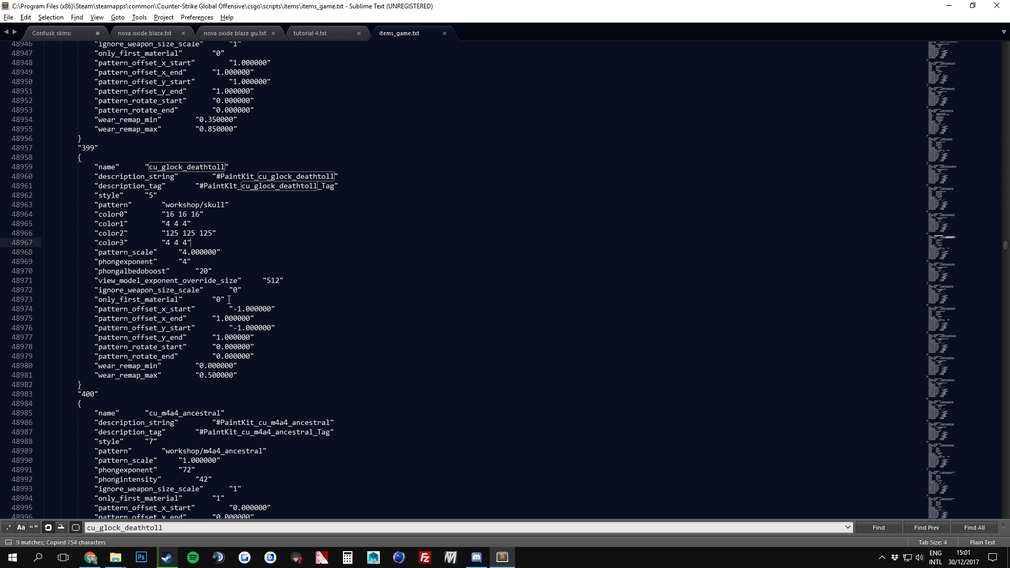
left_click_drag(242, 373, 95, 196)
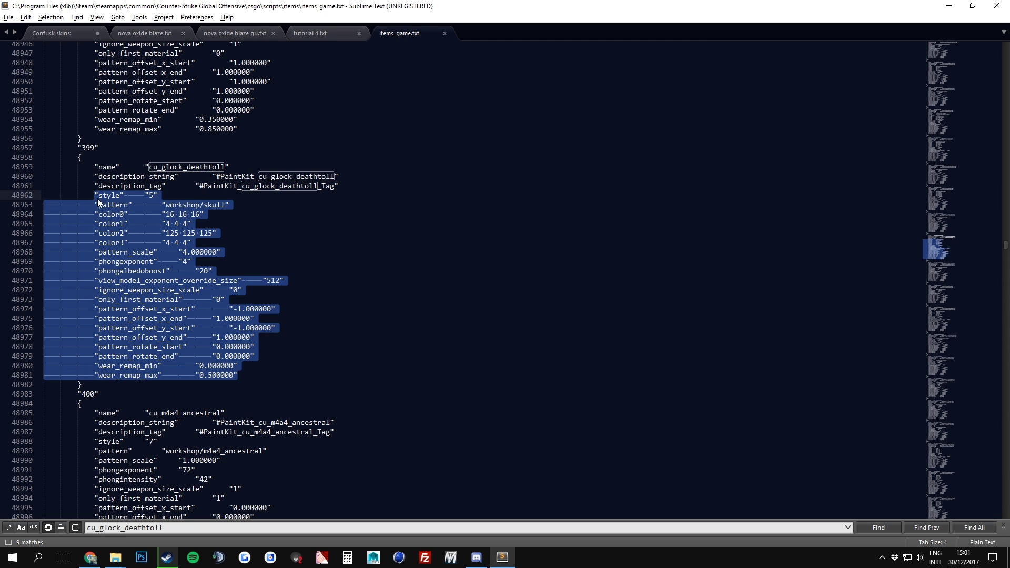
key("ctrl+v")
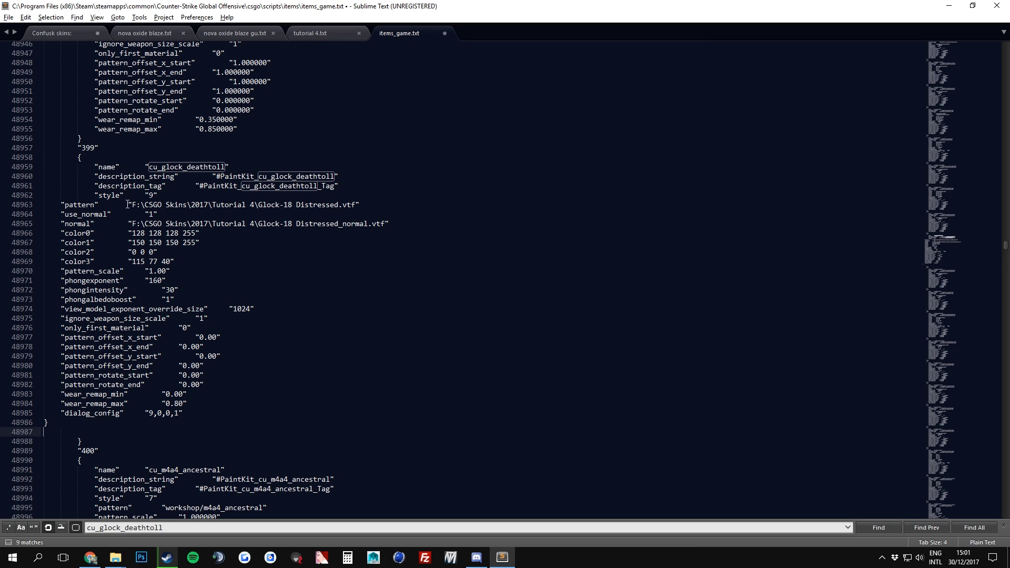
Step: Strip the folder paths and the .vtf extension from the pattern and normal values
left_click_drag(133, 205, 258, 204)
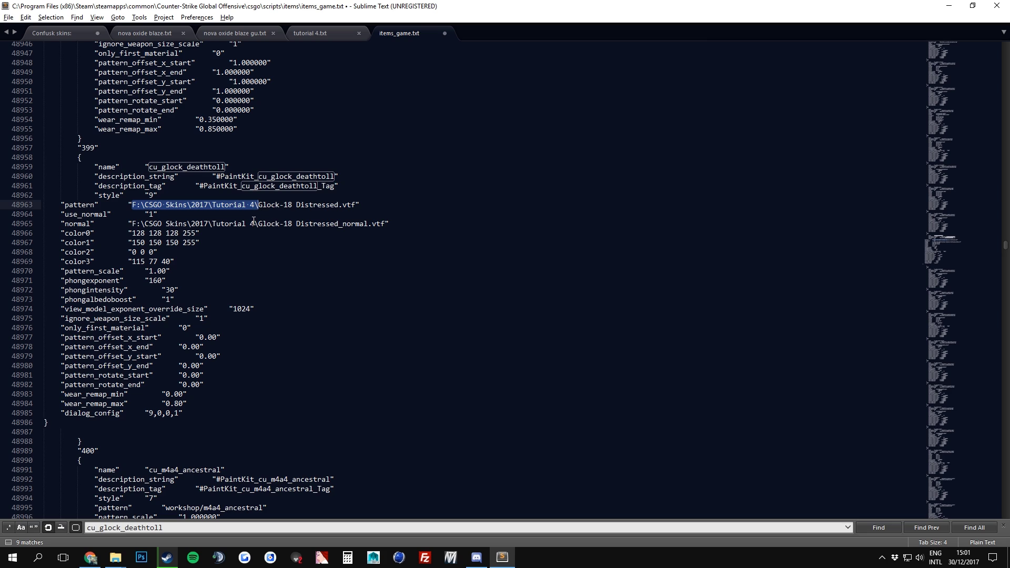
key("BackSpace")
left_click_drag(212, 205, 229, 205)
key("BackSpace")
left_click_drag(135, 224, 259, 223)
key("BackSpace")
key("BackSpace")
left_click(247, 262)
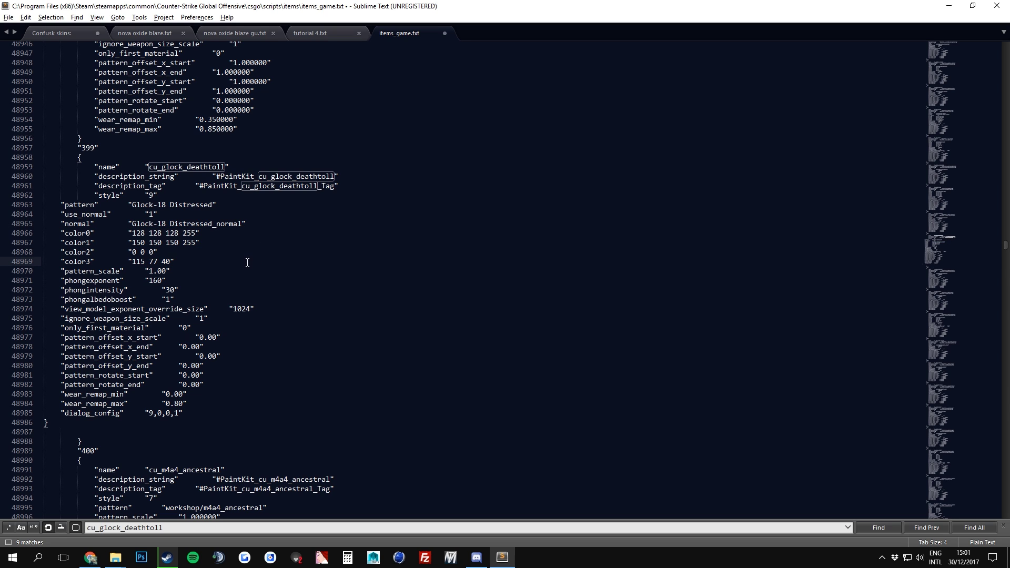
Step: Save items_game.txt and minimize Sublime Text to reveal the Tutorial 4 folder
left_click(9, 18)
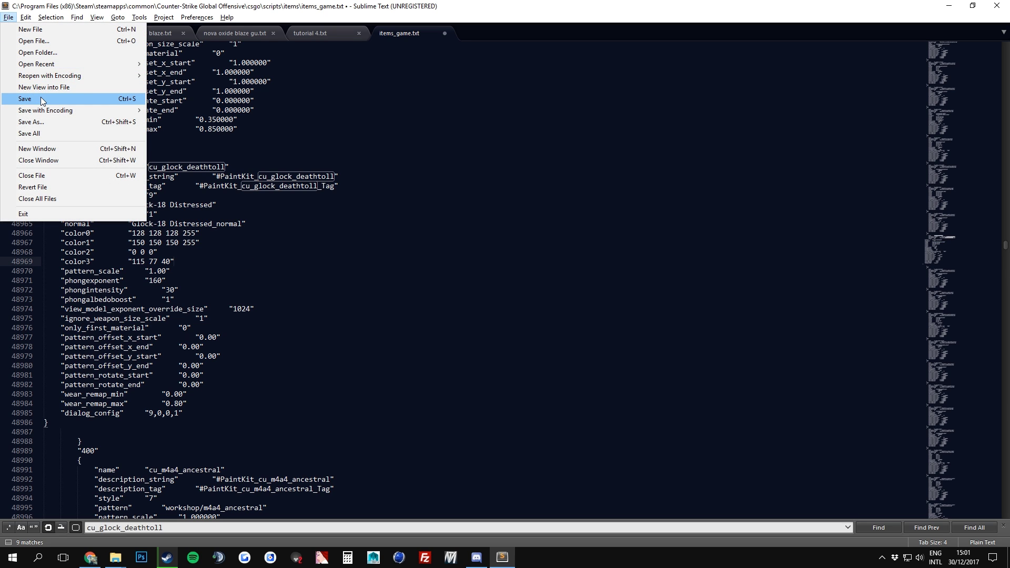
left_click(32, 99)
left_click(945, 7)
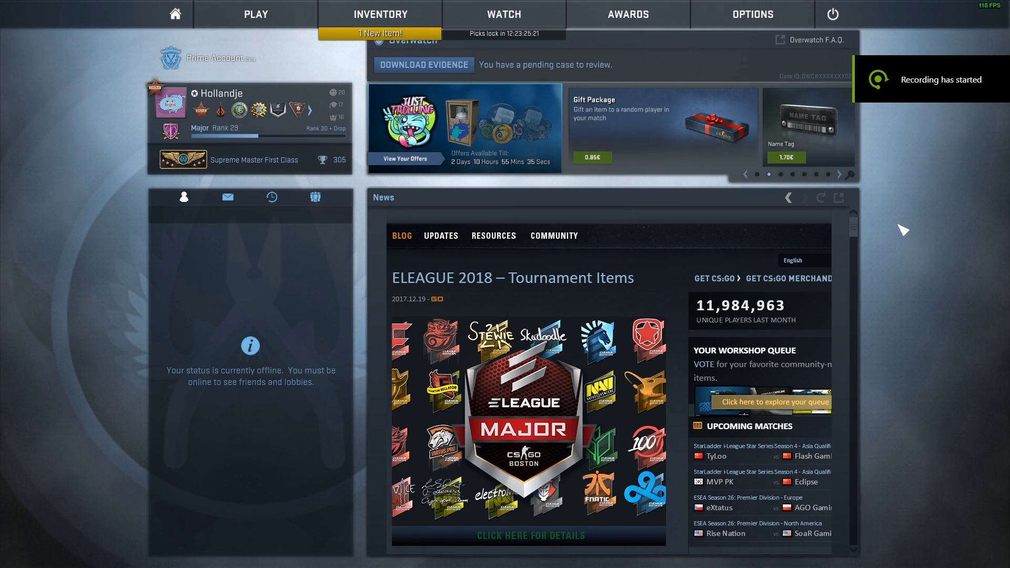
Step: Acknowledge and inspect the new Glock-18 | Catacombs in the inventory, then equip it for Terrorists
left_click(386, 24)
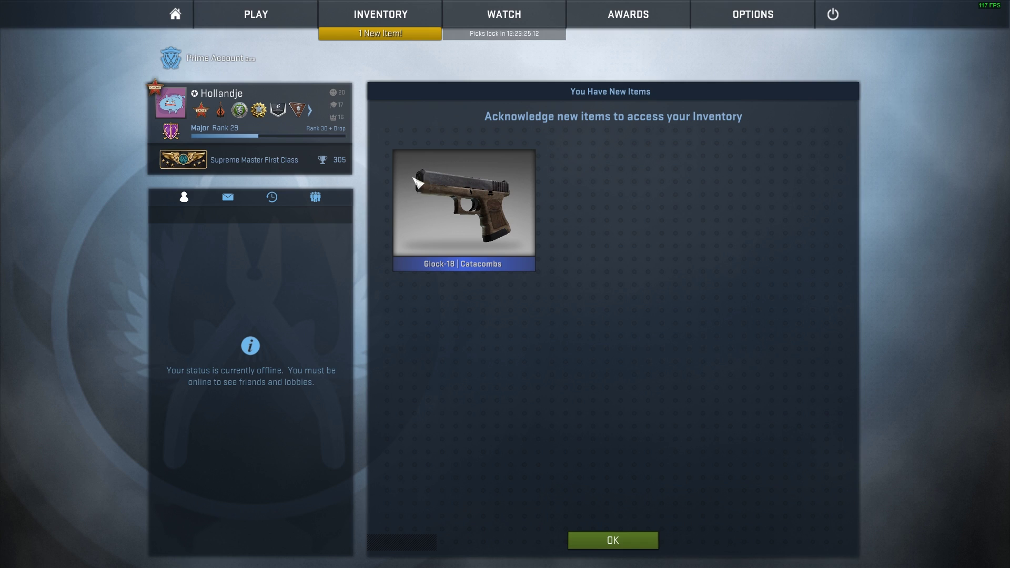
left_click(614, 542)
double_click(451, 199)
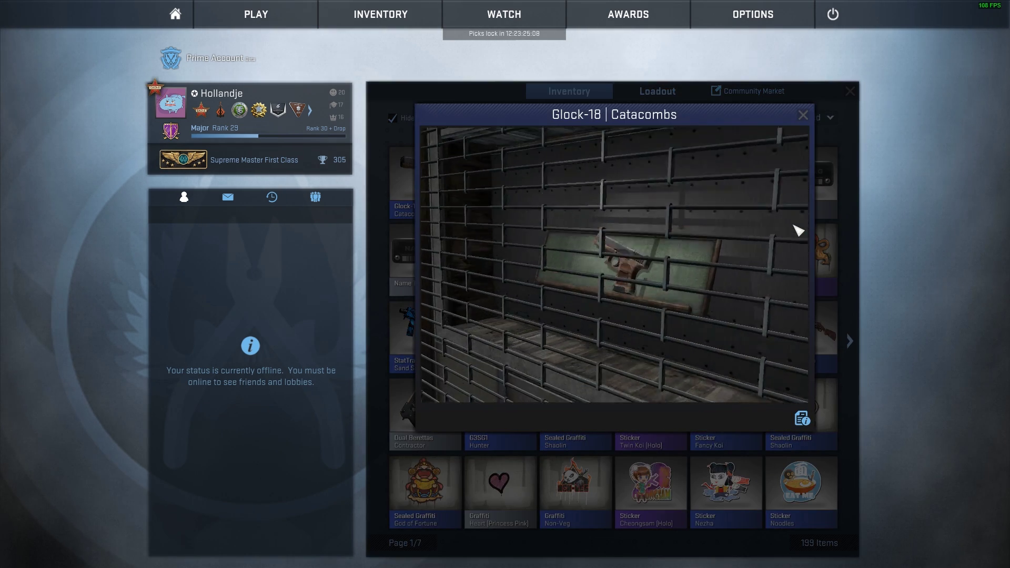
left_click(810, 116)
right_click(427, 155)
left_click(452, 241)
Step: Launch an offline Deathmatch with bots on the Studio workshop map and skip the loading countdown
mouse_move(257, 14)
left_click(284, 84)
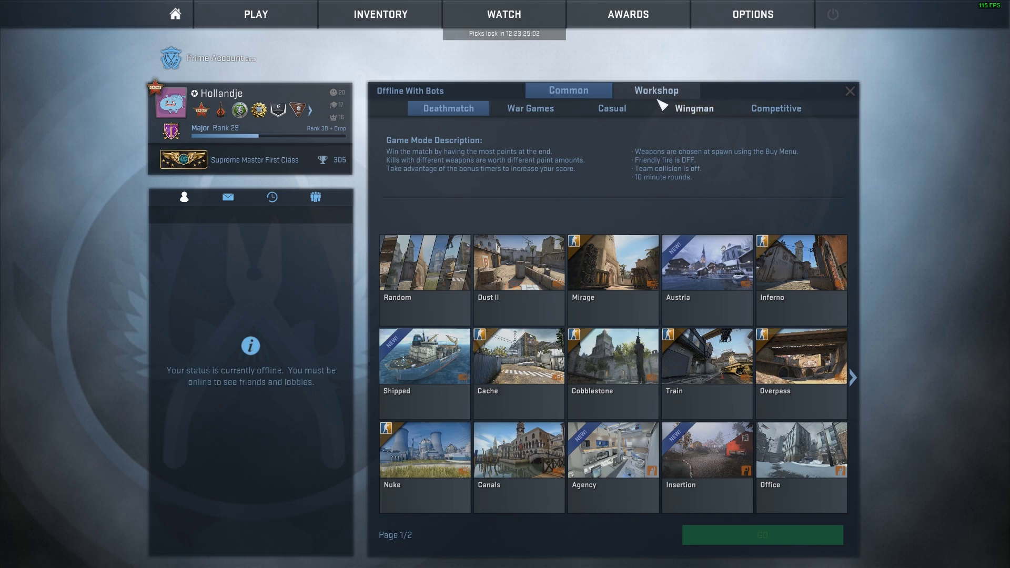
left_click(649, 90)
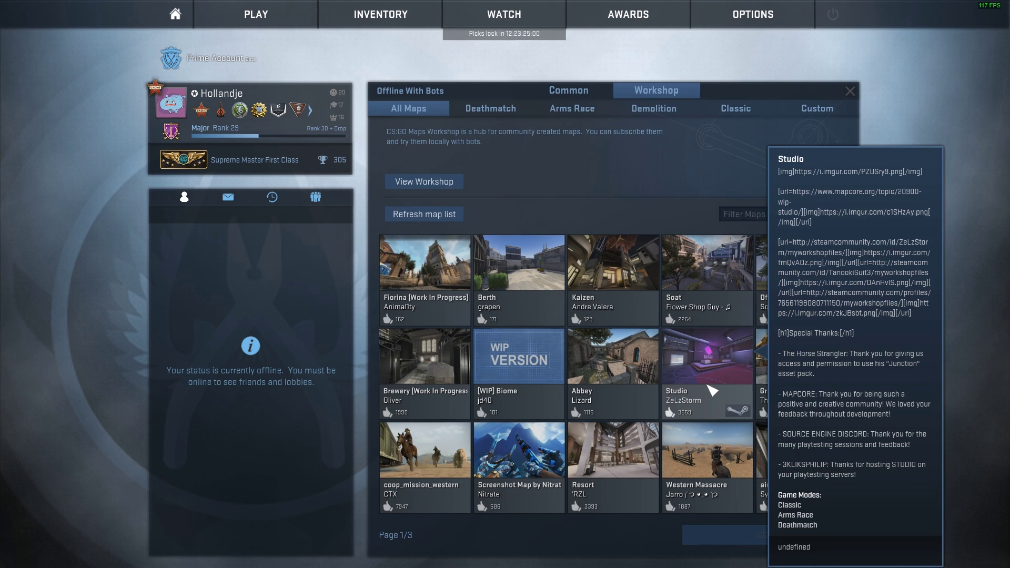
left_click(710, 389)
left_click(765, 535)
left_click(611, 339)
left_click(608, 399)
left_click(611, 397)
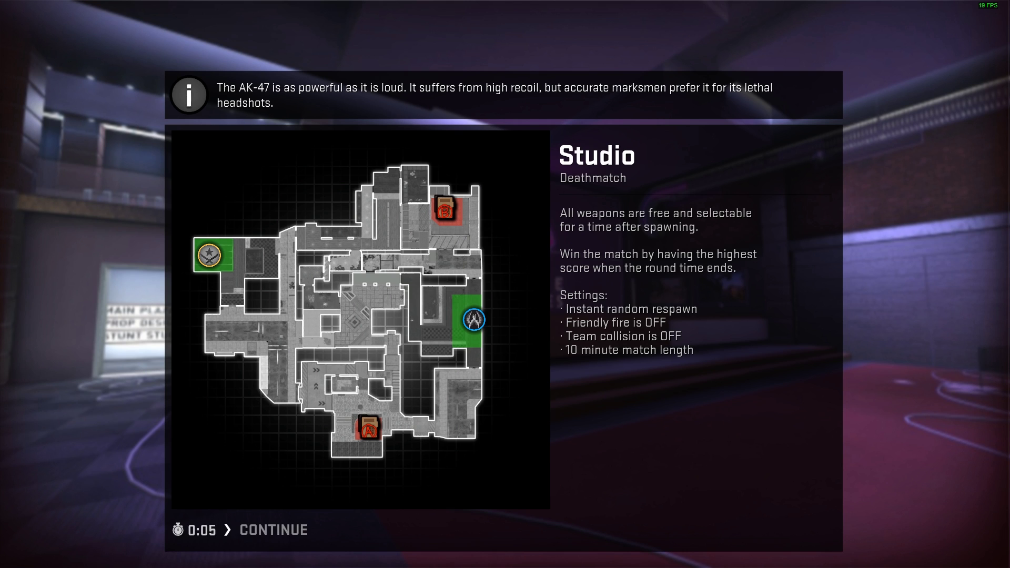
key("space")
Step: Join the Terrorists and walk through the courtyard to A site, reloading and inspecting the Glock
left_click(629, 314)
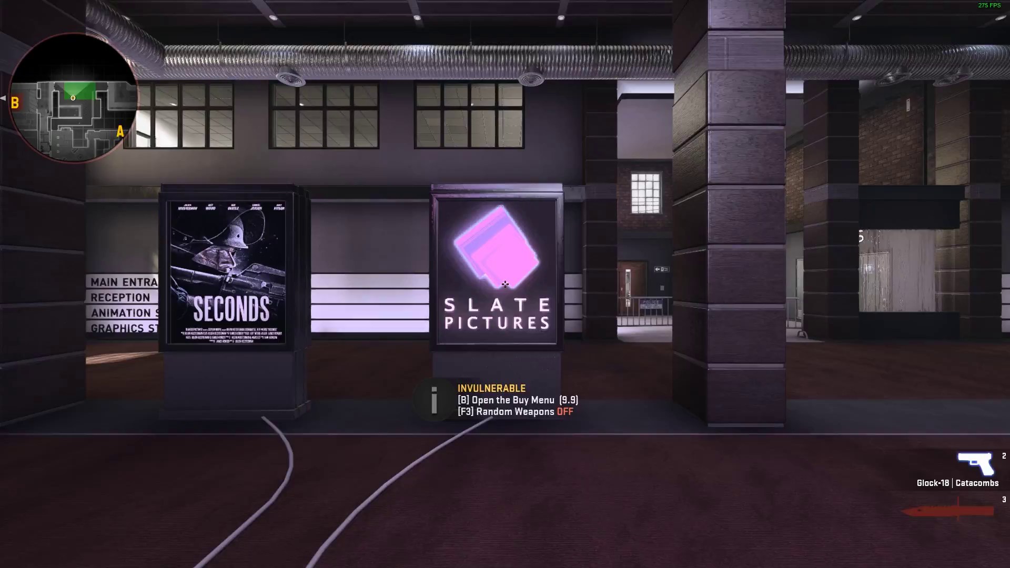
key("w")
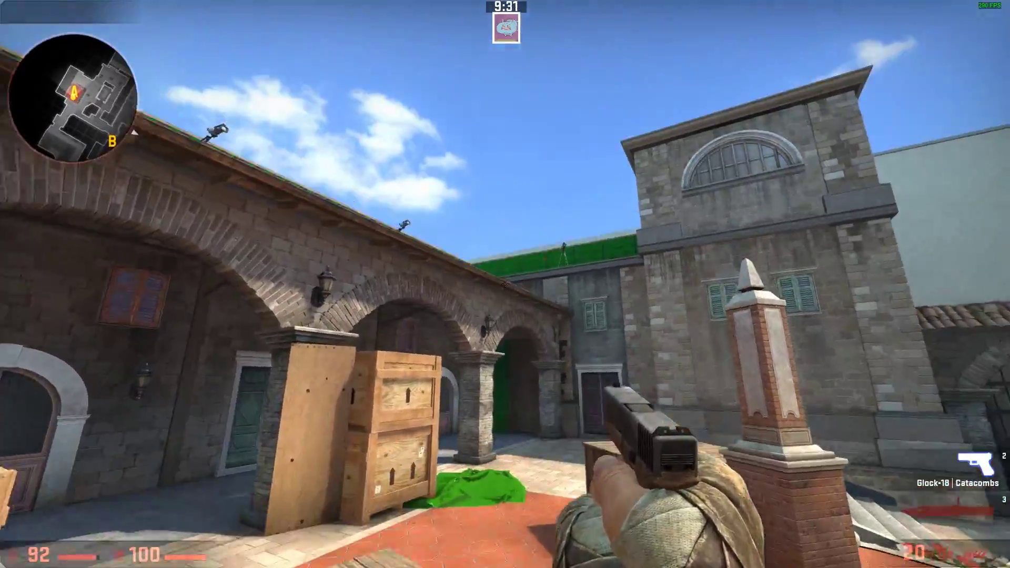
key("r")
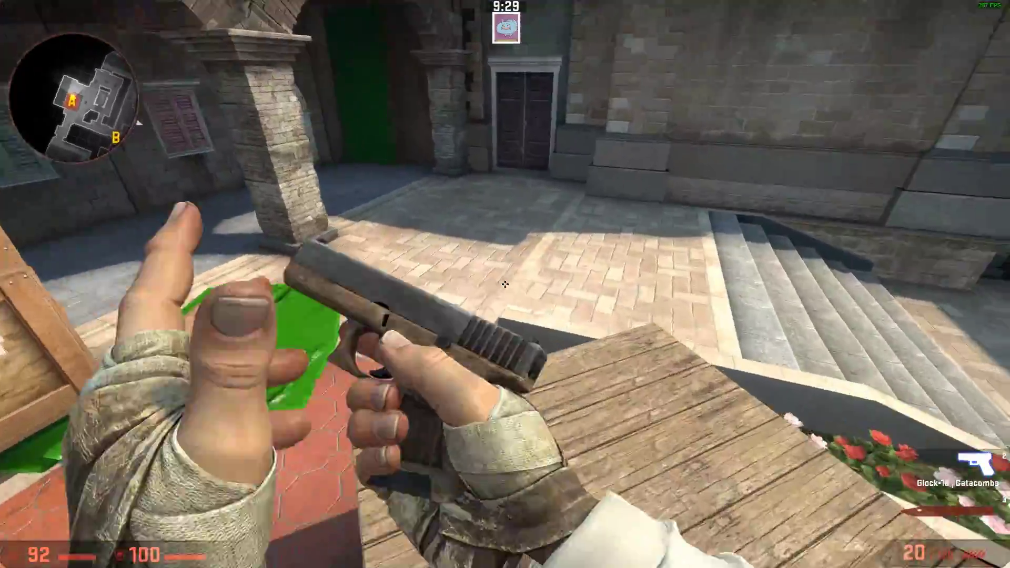
key("w")
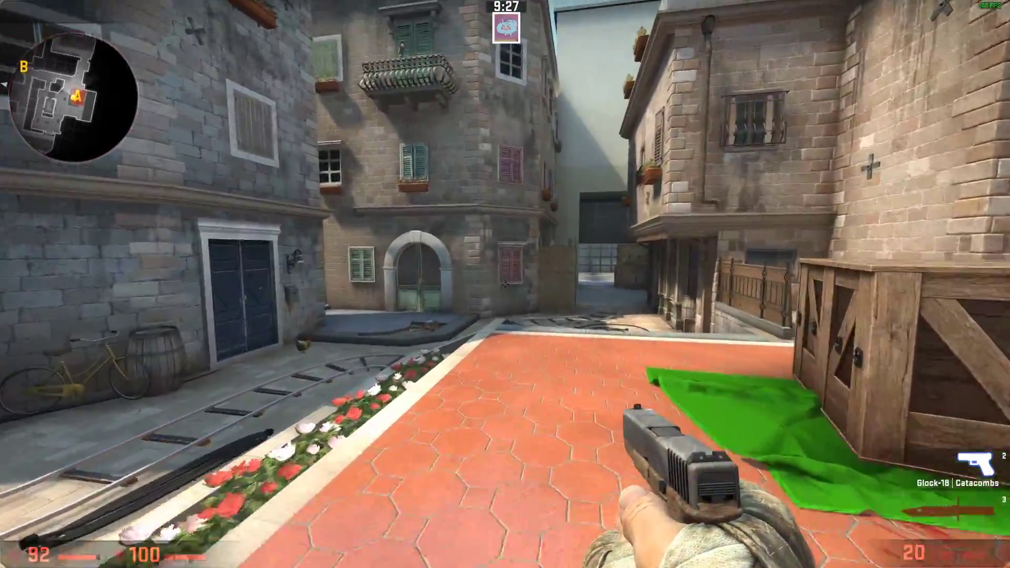
key("w")
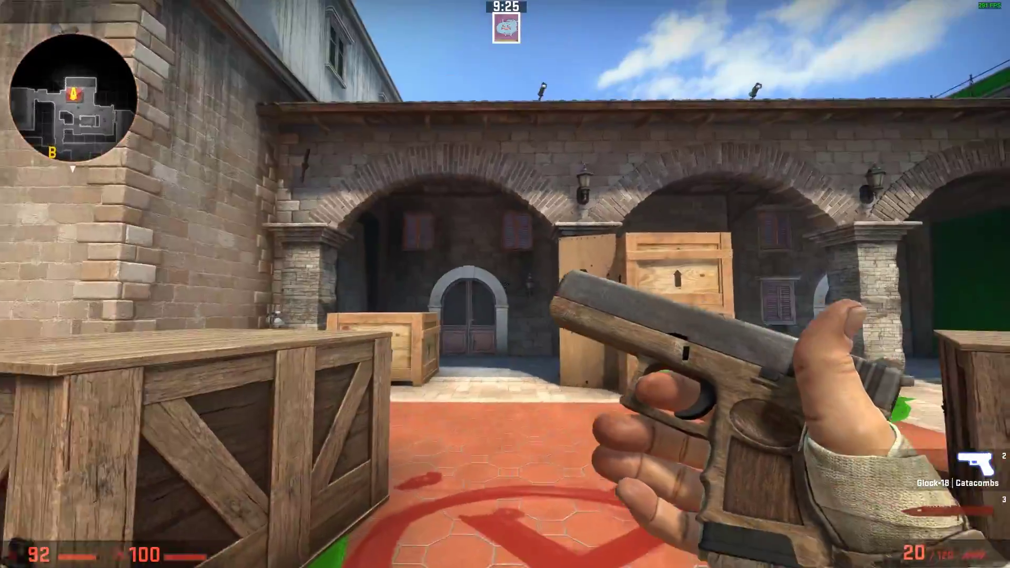
key("s")
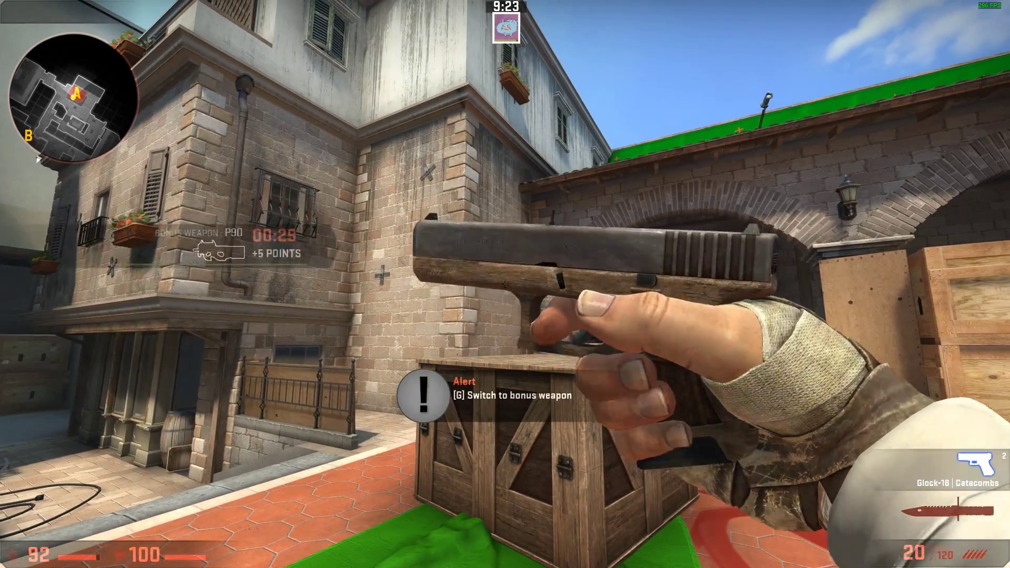
Step: Fire several shots with the Glock-18 | Catacombs to see the skin in action
left_click(505, 285)
left_click(505, 284)
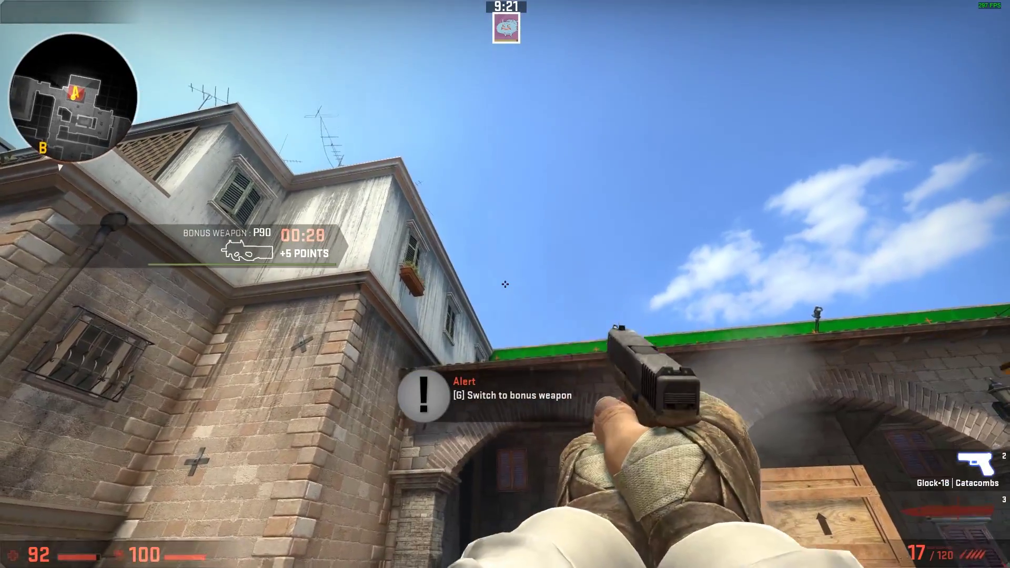
left_click(506, 284)
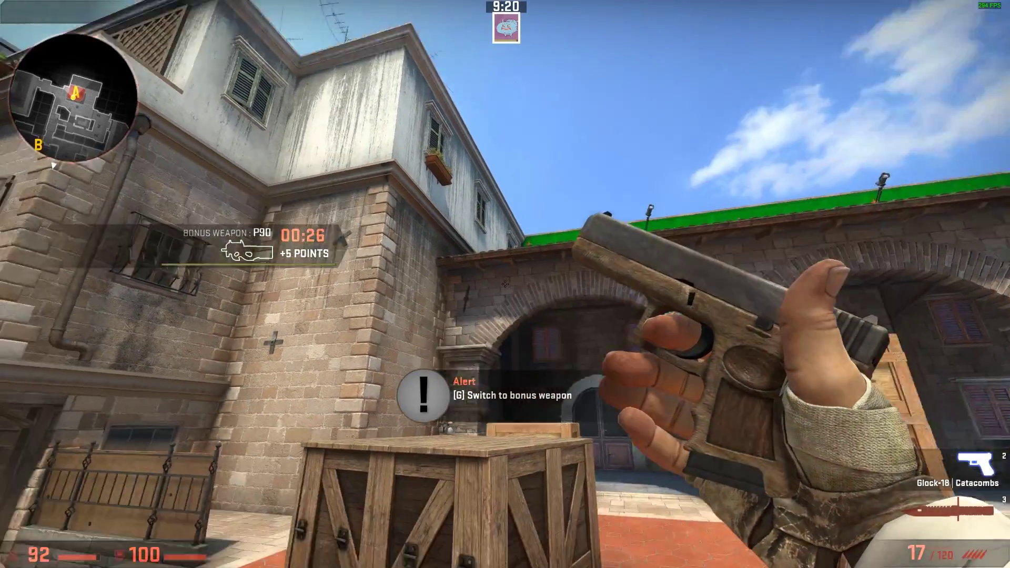
left_click(506, 284)
left_click(505, 284)
Step: Inspect the Glock, take an F12 screenshot, then run disconnect and workshop_publish in the console
key("f")
key("F12")
key("grave")
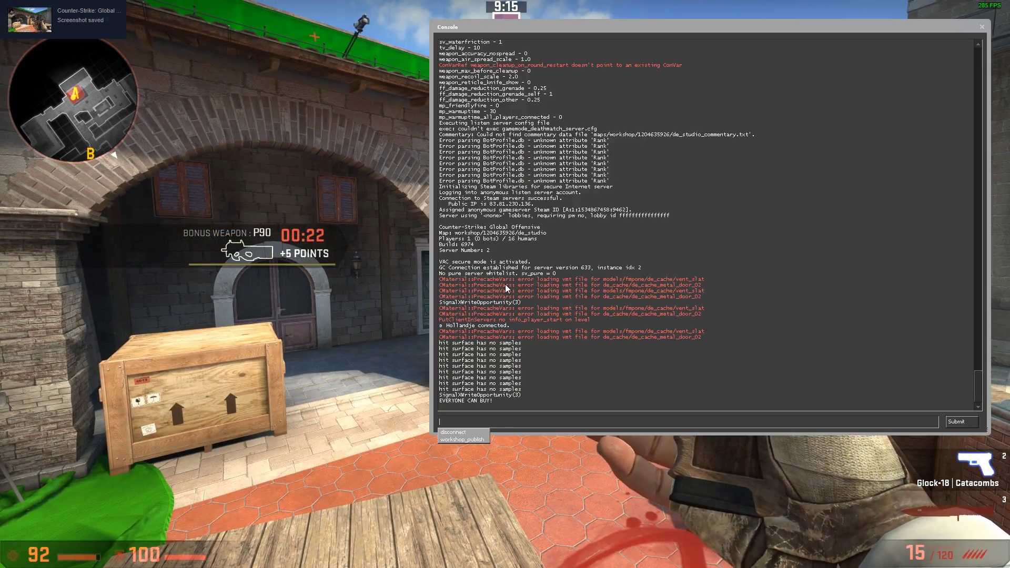
type("disconnect")
key("Return")
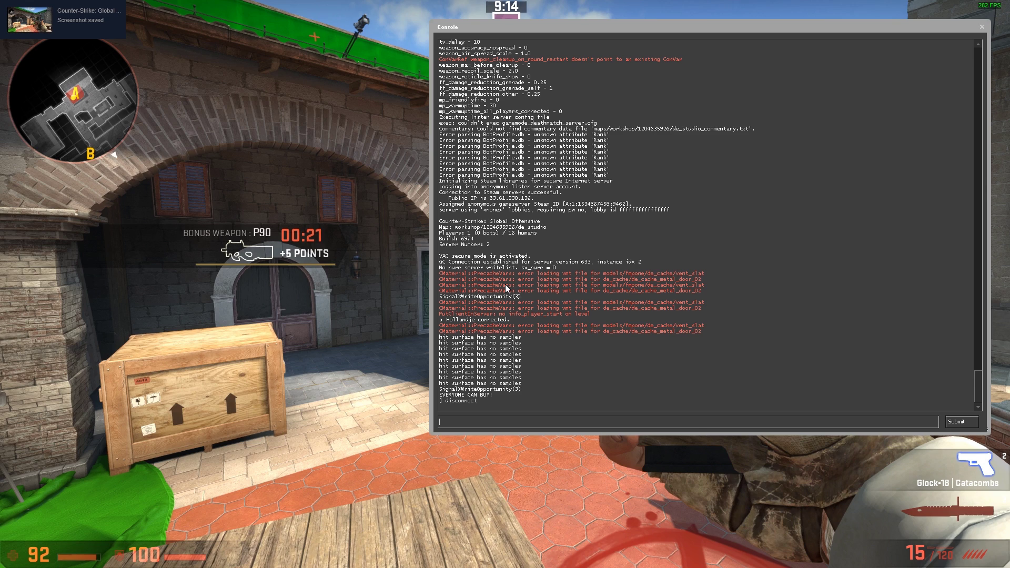
type("workshop_publish")
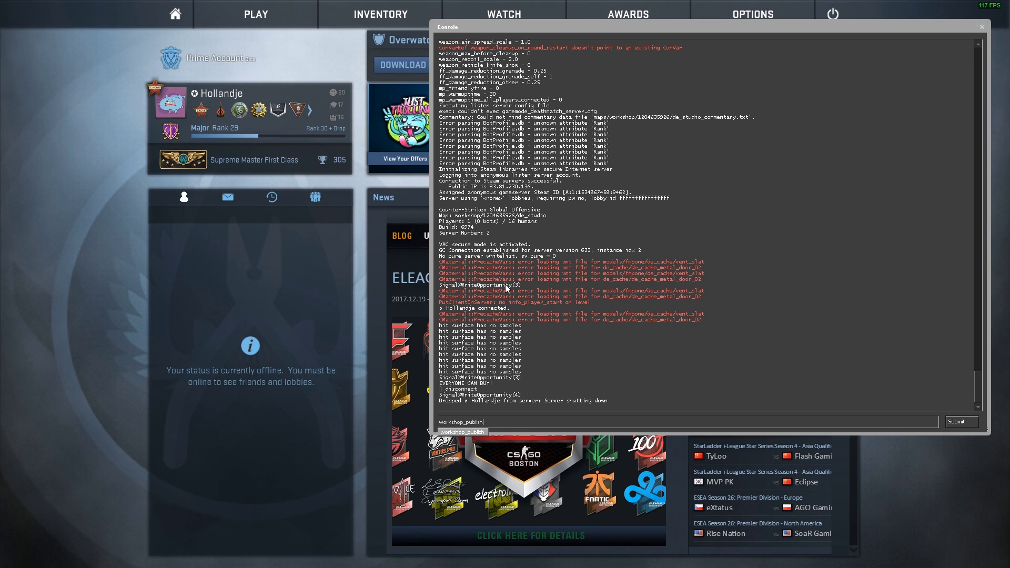
key("Return")
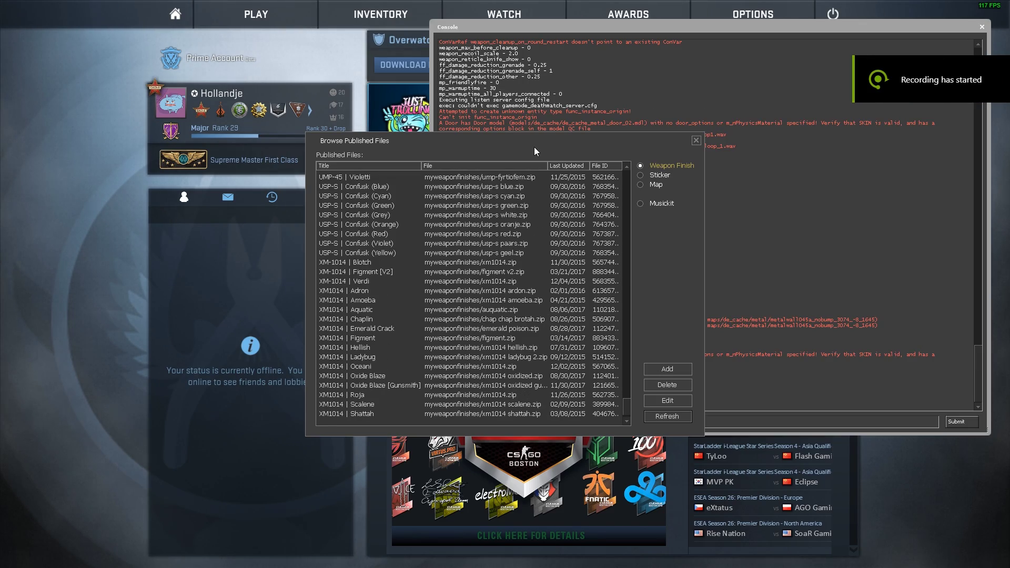
Step: Add a new submission using F:\CSGO Skins\2017\Glock-18\Distressed\Images\Preview Image.jpg as its preview
scroll(452, 306, "up", 5)
left_click_drag(625, 375, 668, 372)
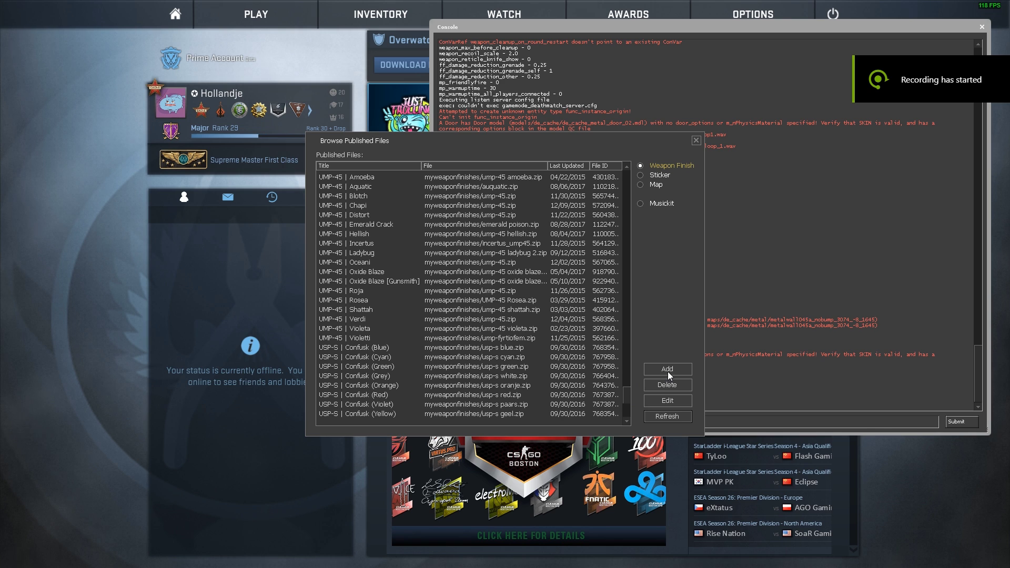
left_click(668, 370)
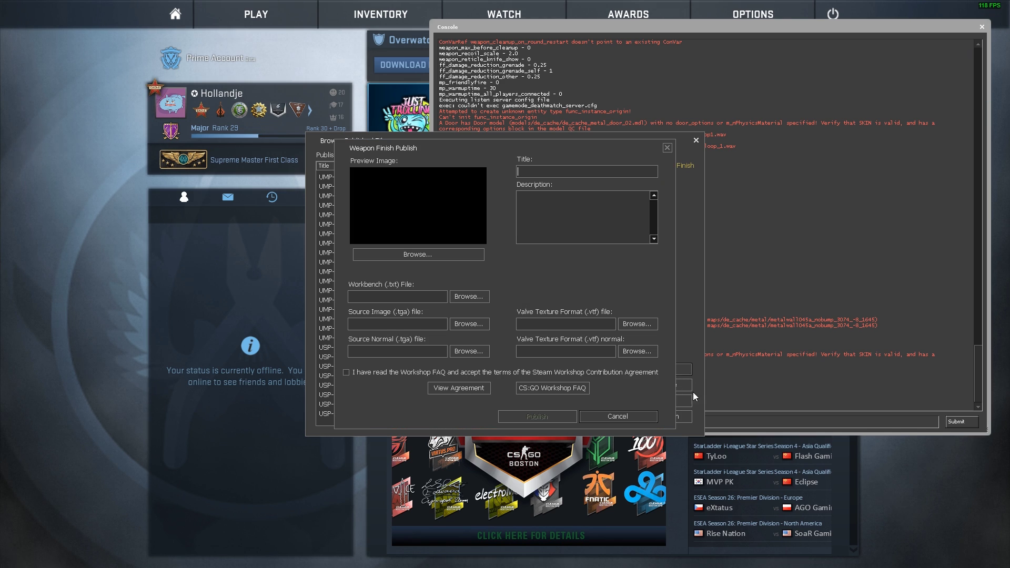
left_click(434, 256)
left_click(463, 209)
left_click(410, 246)
double_click(391, 296)
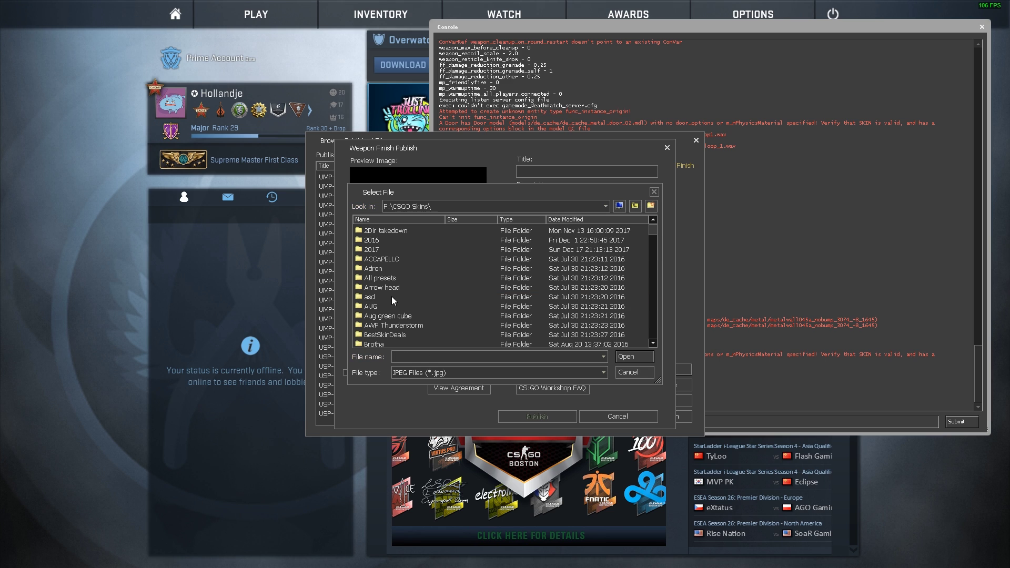
double_click(377, 250)
scroll(412, 291, "down", 2)
double_click(387, 286)
left_click(386, 241)
double_click(385, 242)
double_click(383, 234)
scroll(395, 294, "down", 3)
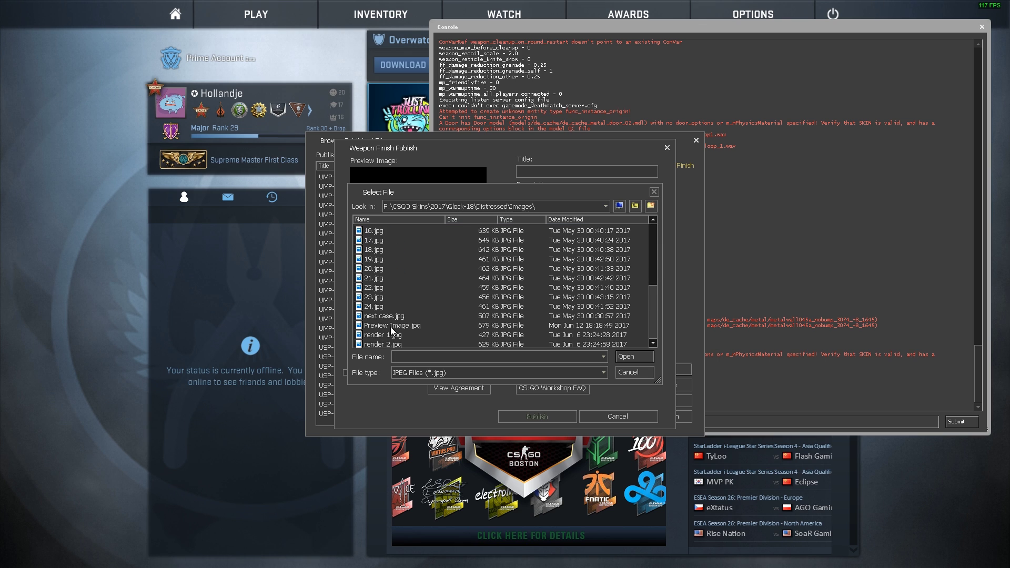
double_click(397, 321)
Step: Enter the title 'Tutorial 4' and a placeholder keyboard-mash description
left_click(540, 171)
type("Tutorial 4")
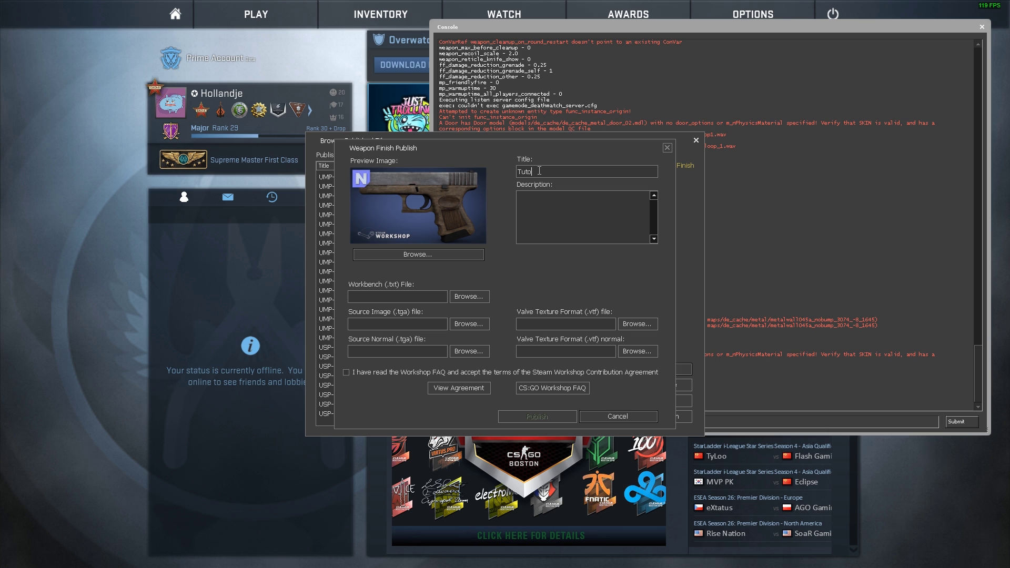
left_click(548, 212)
type("asdjhajshdjahsdjkhauijwbfhnuijbacibsuiabnfiubiasiujfbuijaujiksbfnij")
left_click(460, 296)
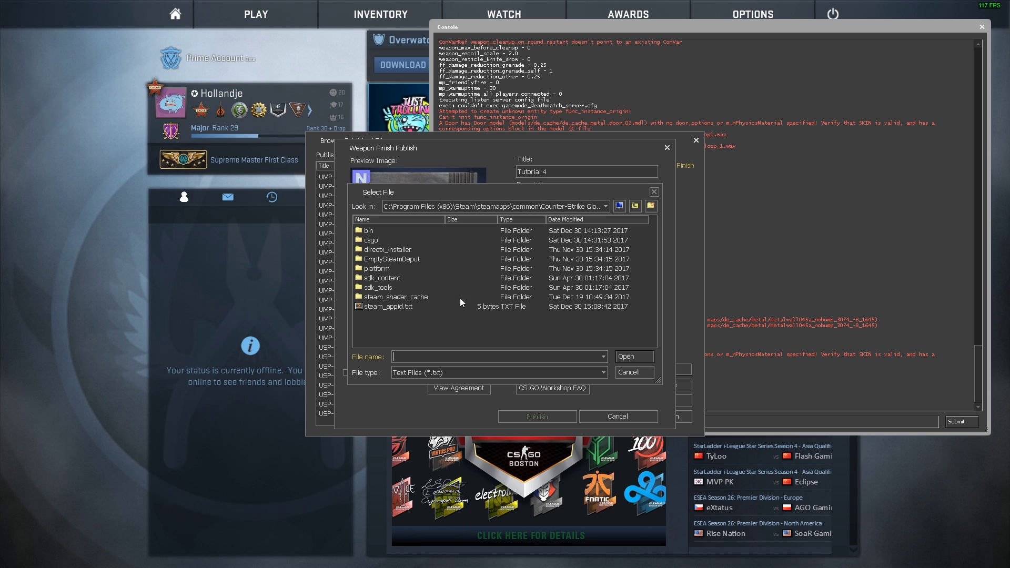
Step: Load F:\CSGO Skins\2017\Tutorial 4\tutorial 4.txt as the workbench file
left_click(460, 202)
left_click(402, 244)
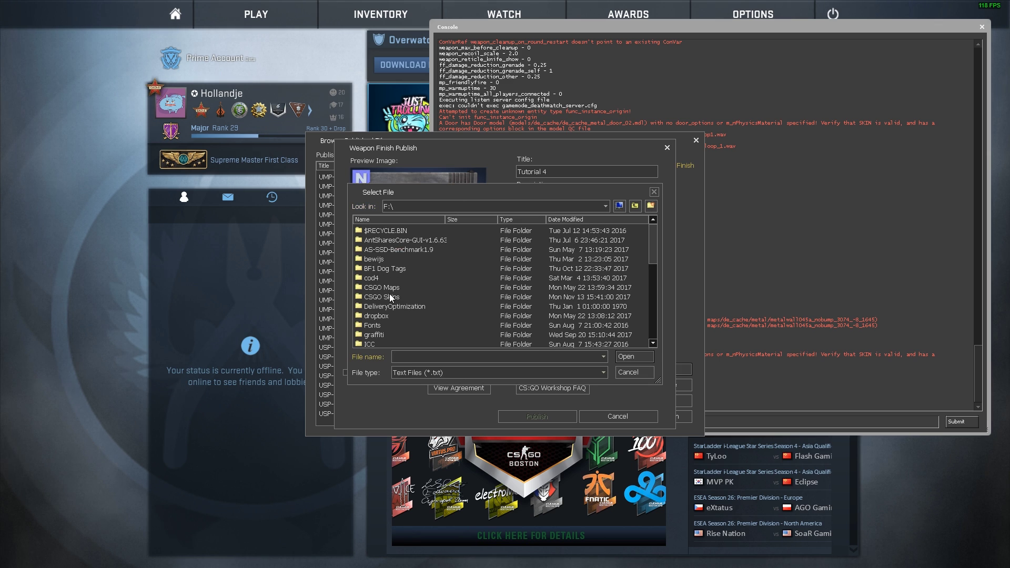
double_click(390, 296)
double_click(379, 250)
scroll(396, 295, "down", 4)
double_click(388, 322)
left_click(383, 230)
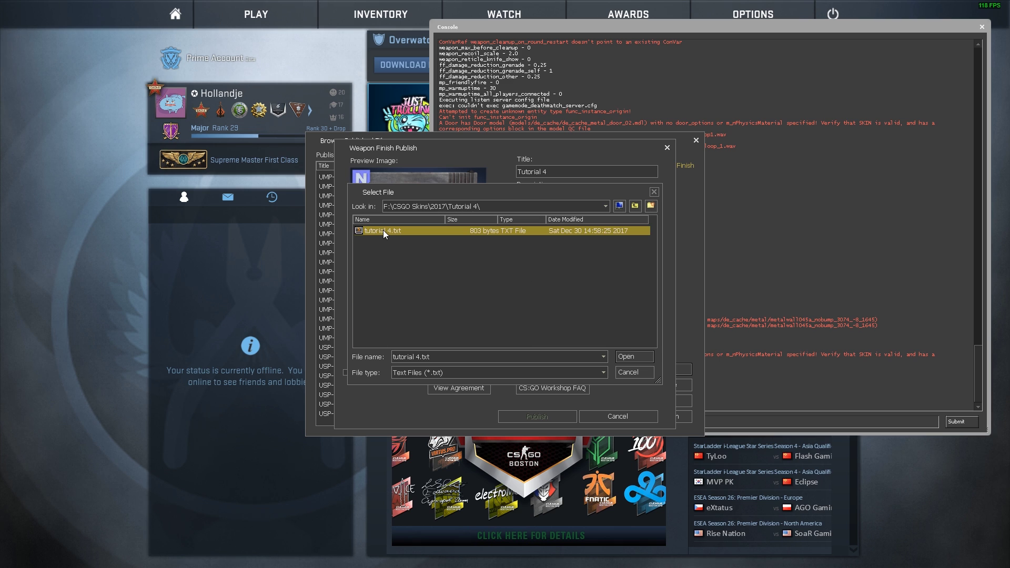
left_click(630, 356)
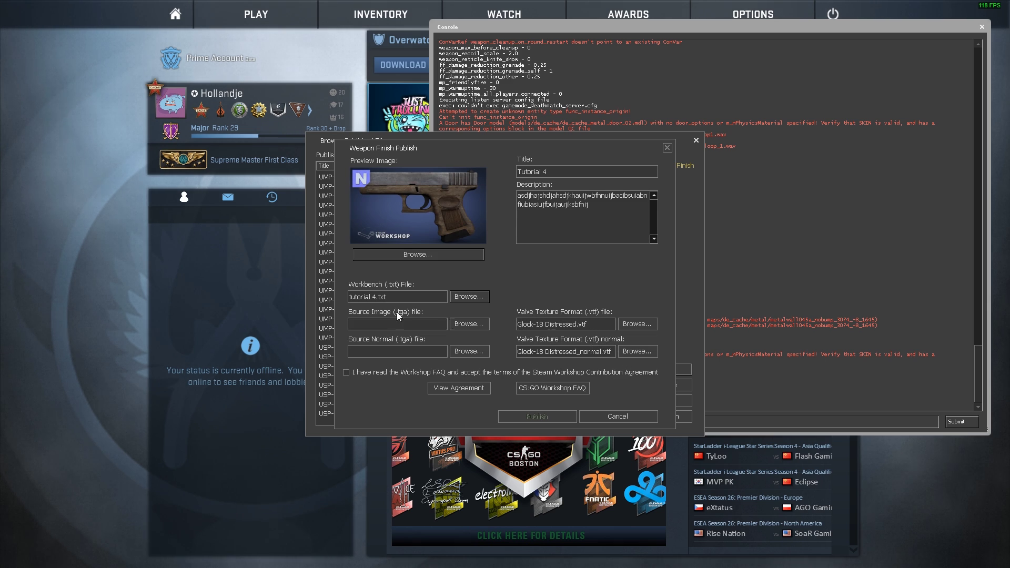
Step: Set Glock-18 Distressed.tga as source image, Distressed_Normal_normal.tga as source normal, and accept the Workshop terms
left_click(455, 325)
double_click(414, 241)
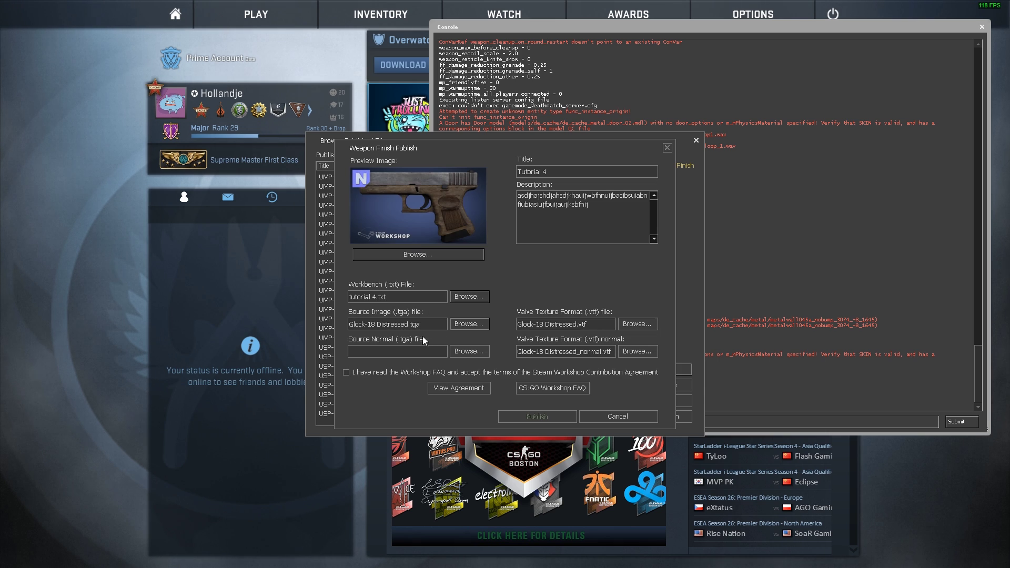
left_click(477, 350)
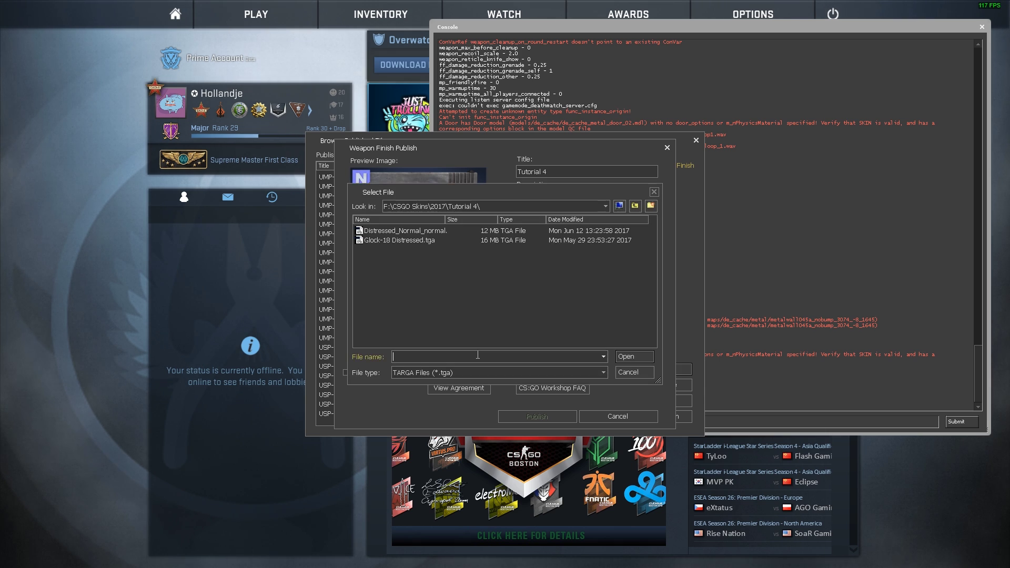
double_click(396, 234)
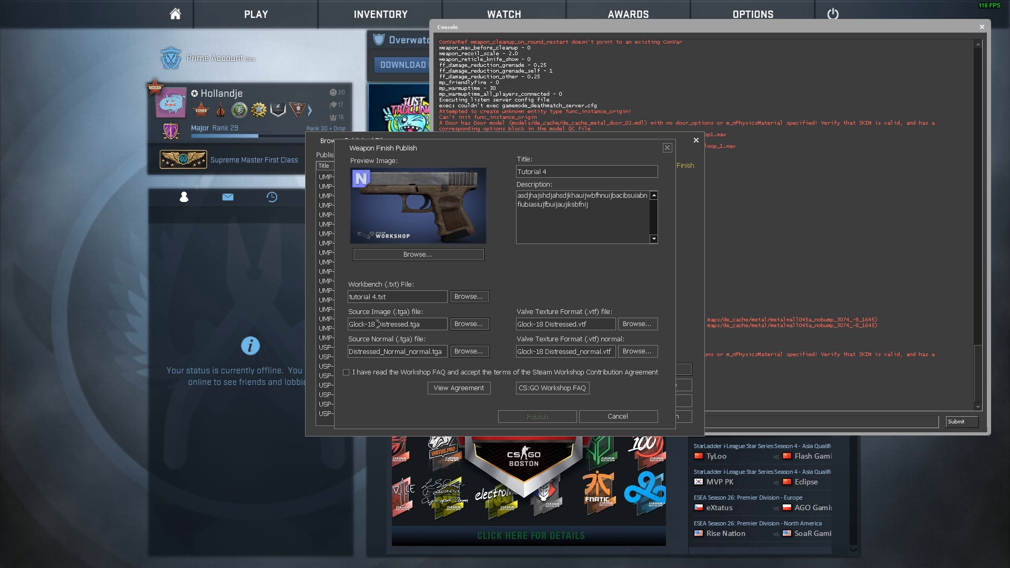
left_click_drag(377, 324, 430, 325)
left_click_drag(384, 352, 450, 353)
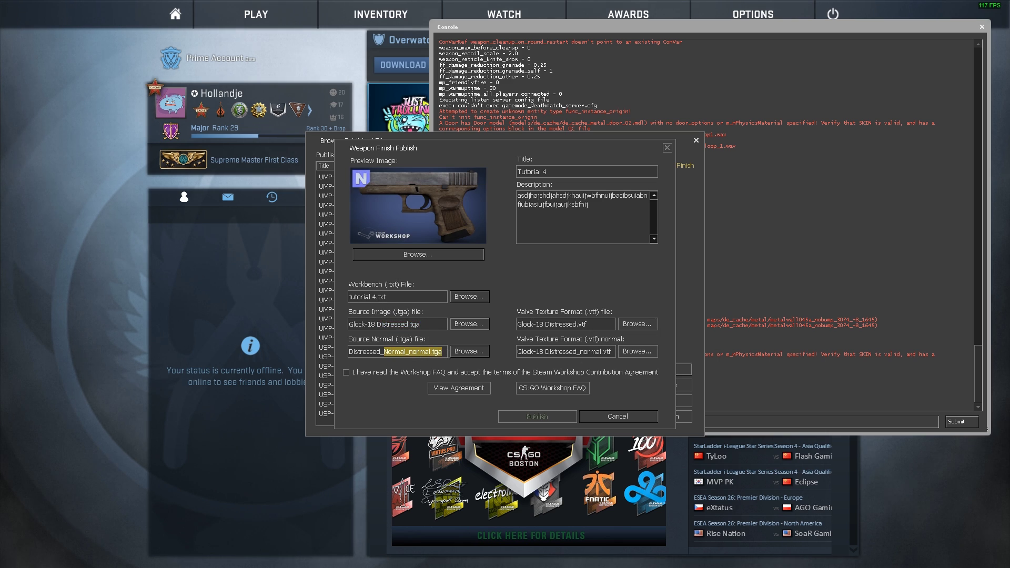
left_click(346, 373)
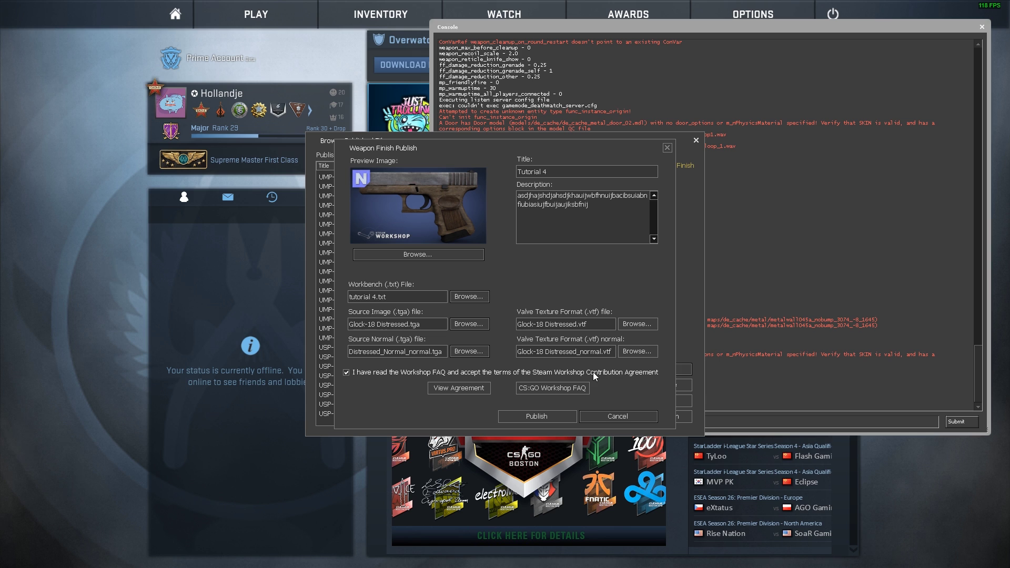
Step: Press Publish in the Weapon Finish Publish dialog for the Tutorial 4 finish
left_click(545, 420)
Step: Enter 'I Understand' in the originality confirmation and confirm with OK
left_click(507, 302)
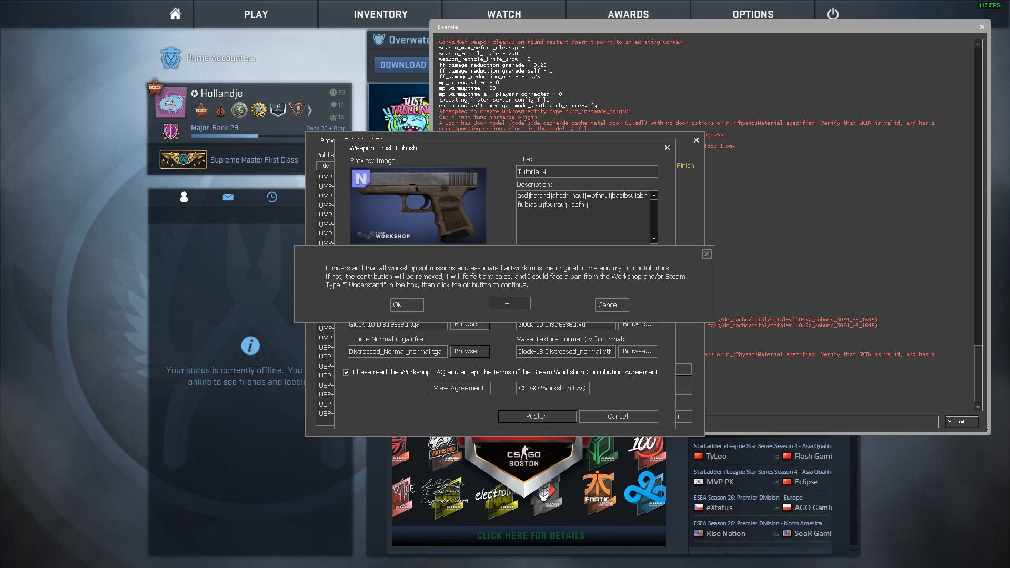
type("I Understand")
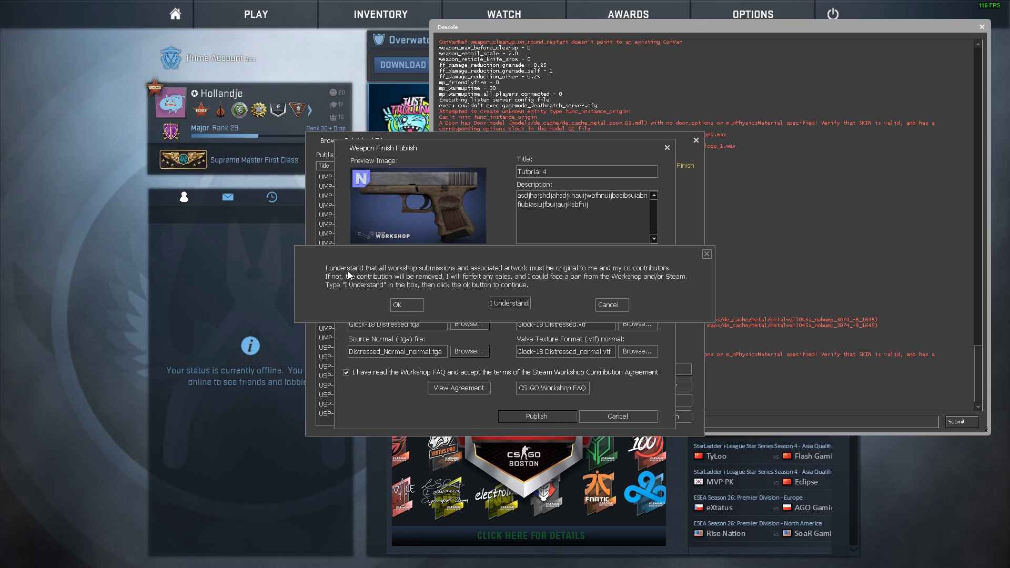
left_click_drag(333, 257, 332, 242)
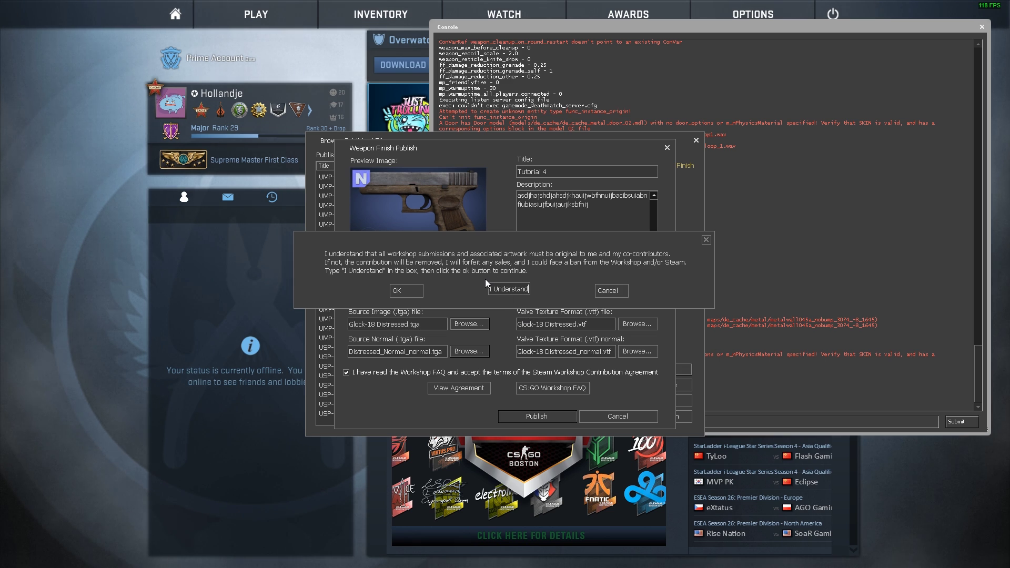
left_click(402, 292)
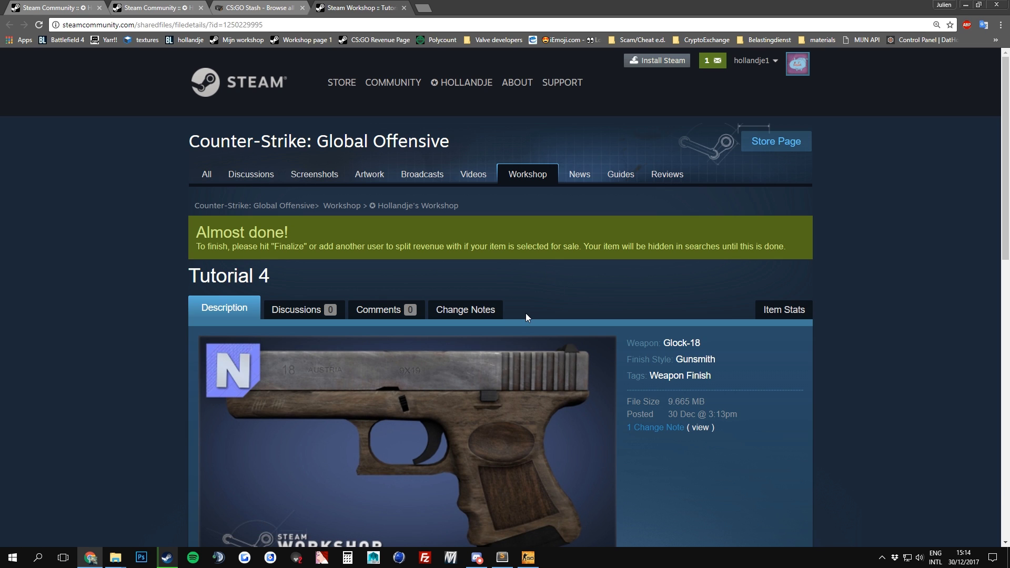
Step: Scroll to Workshop Item Revenue Sharing and open 'Mijn workshop' in a new tab
scroll(526, 314, "down", 5)
scroll(521, 286, "up", 5)
scroll(620, 365, "down", 9)
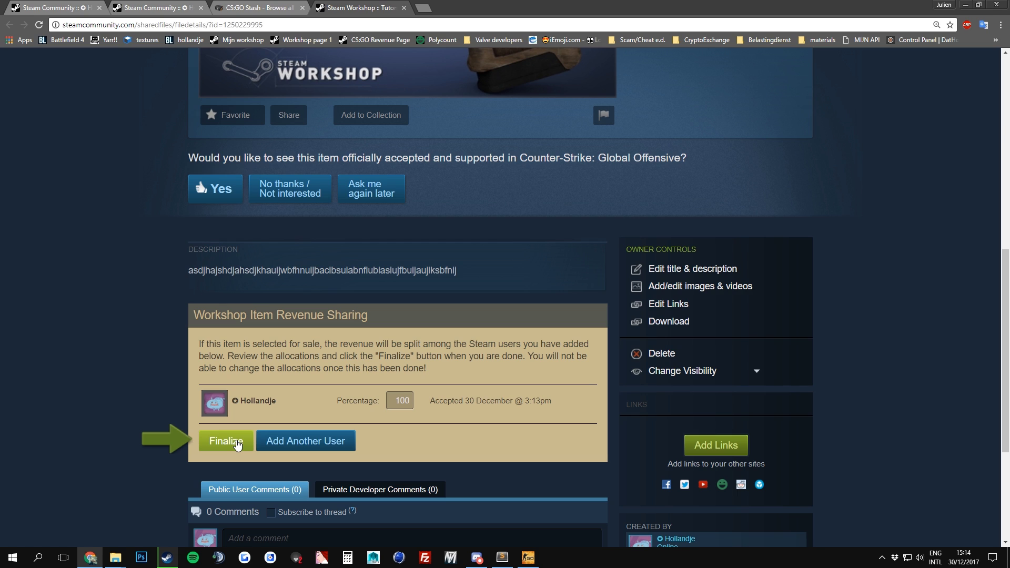
middle_click(250, 41)
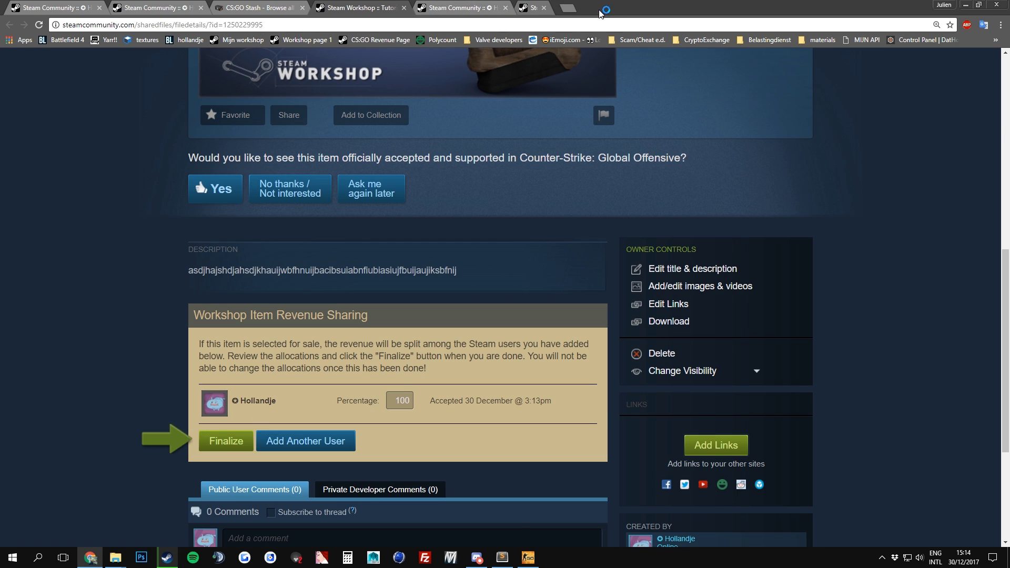
left_click(461, 8)
scroll(737, 346, "down", 2)
left_click(701, 258)
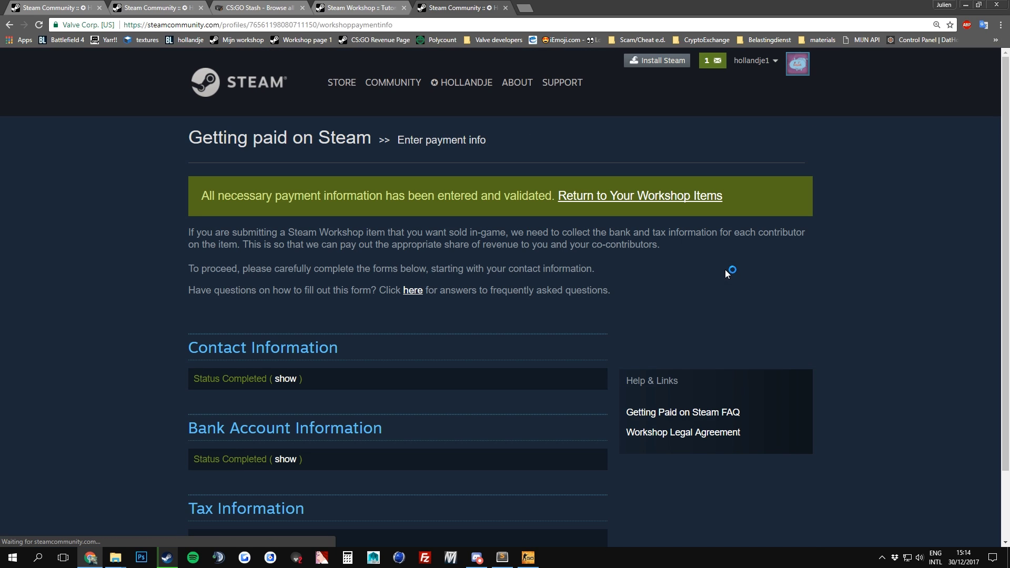
scroll(583, 301, "down", 2)
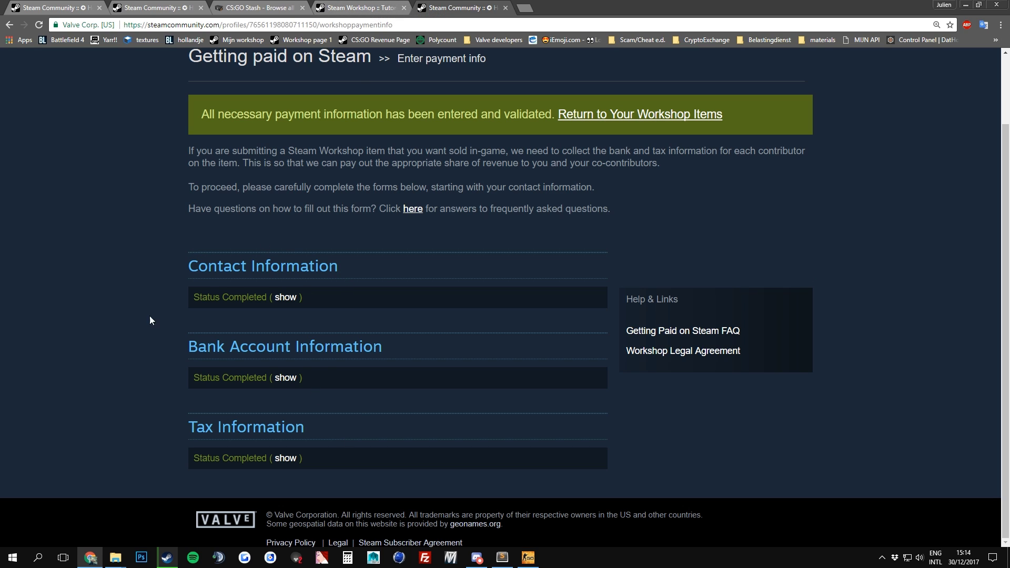
scroll(375, 320, "up", 1)
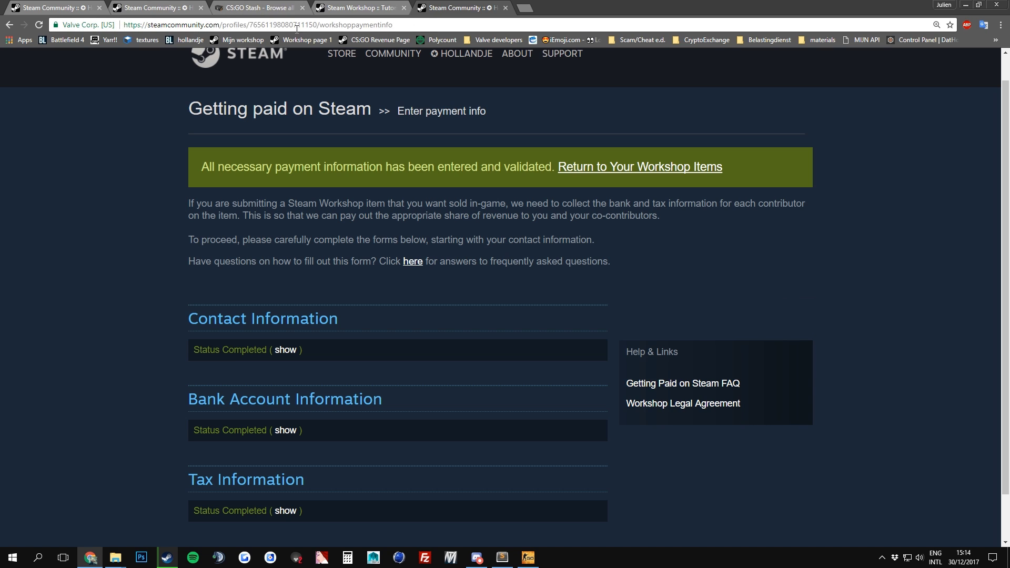
double_click(267, 25)
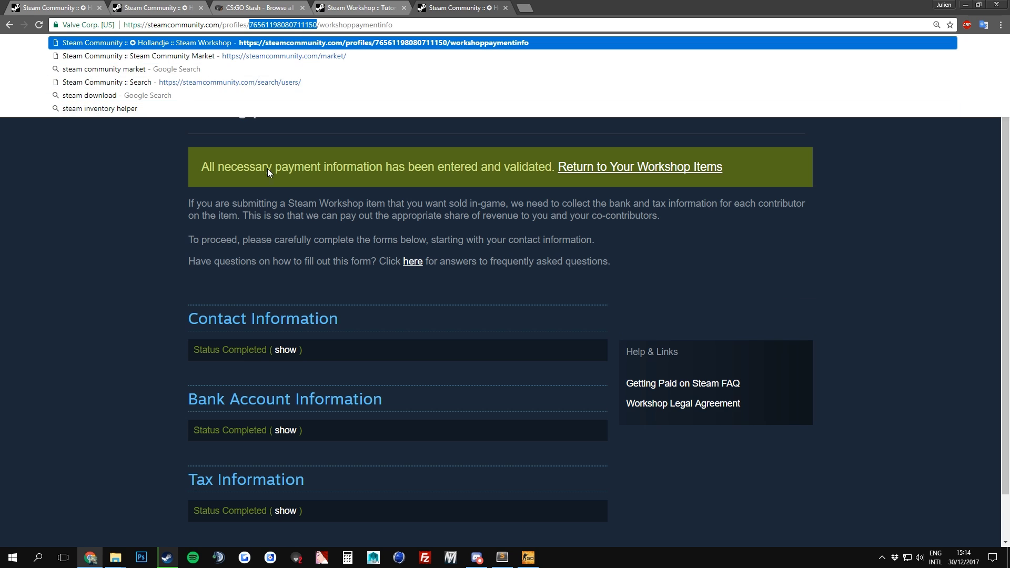
left_click(185, 264)
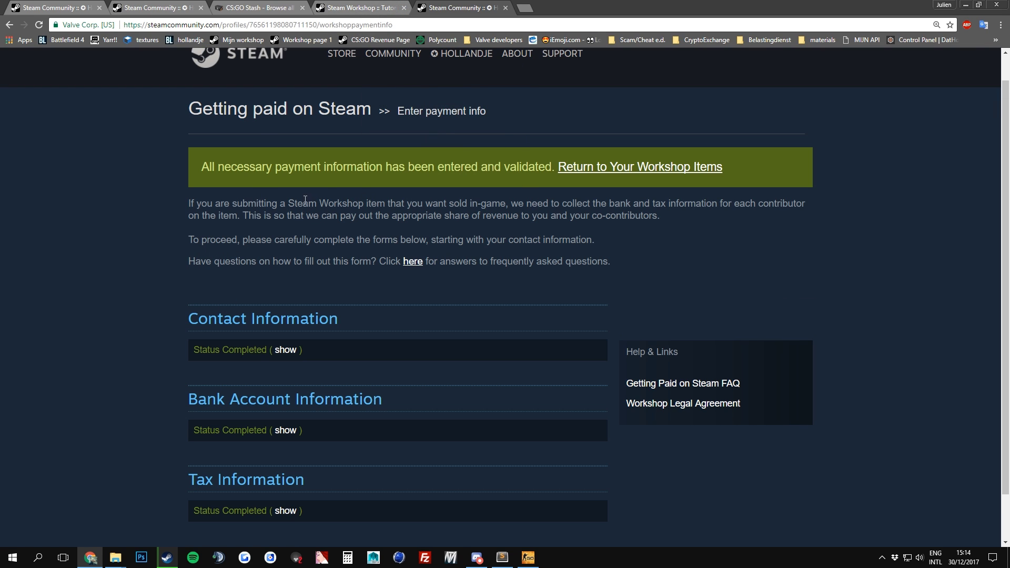
Step: Return to the Tutorial 4 item page tab and scroll through it
left_click(377, 5)
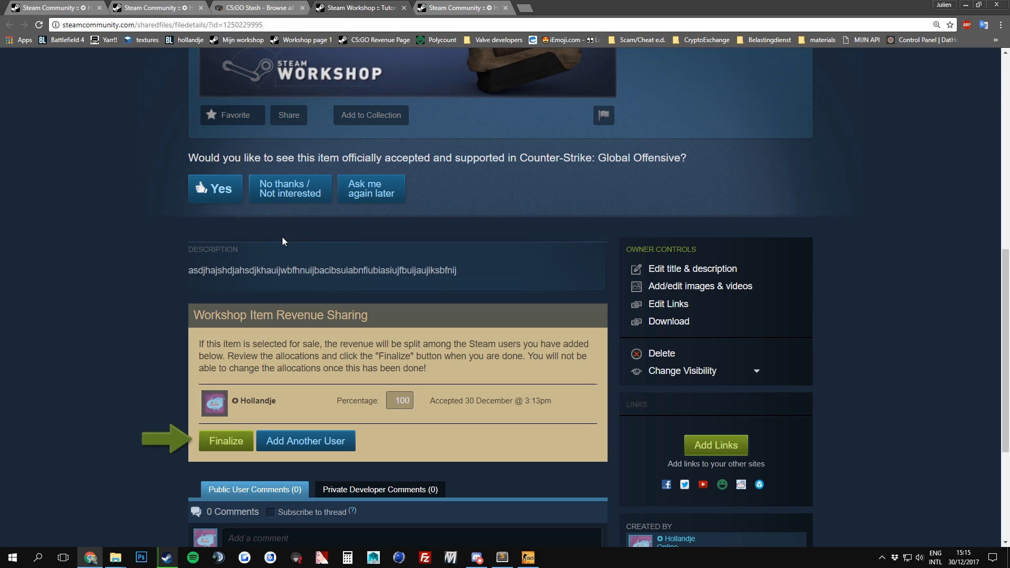
scroll(282, 237, "up", 5)
scroll(336, 228, "up", 1)
scroll(492, 240, "down", 3)
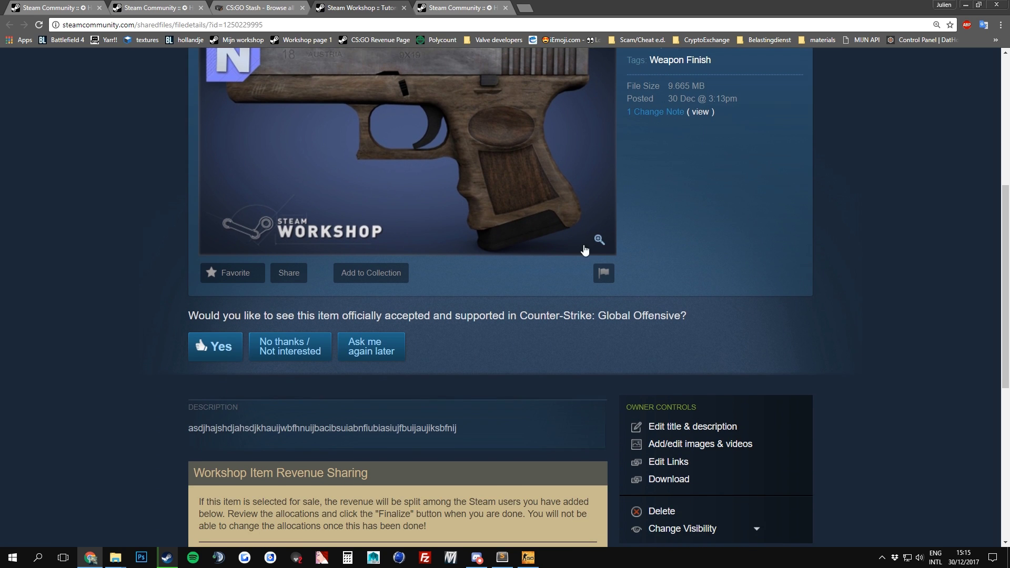
scroll(519, 241, "down", 2)
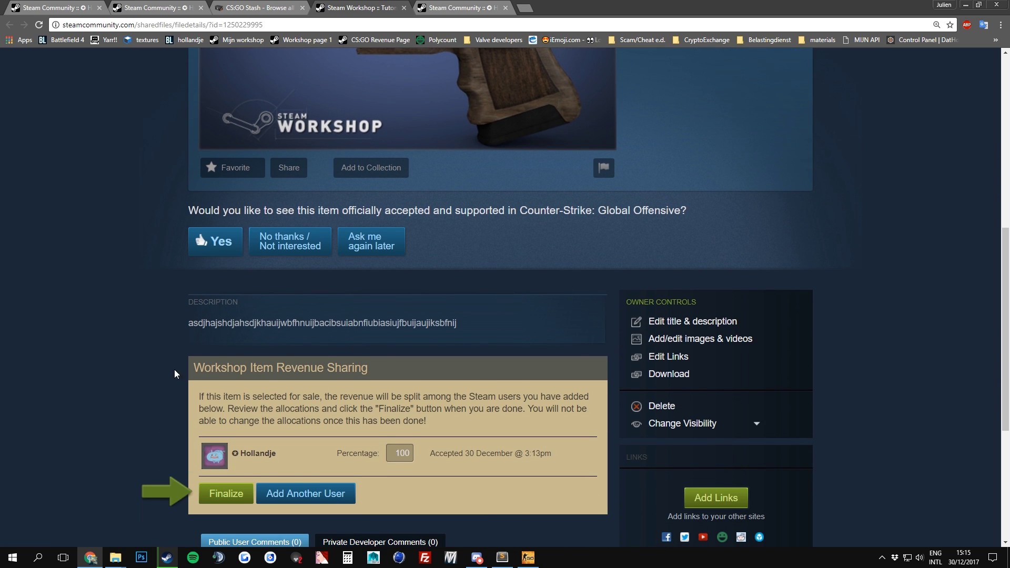
Step: Visit the add images and videos page, then go back to the revenue sharing box
left_click(688, 339)
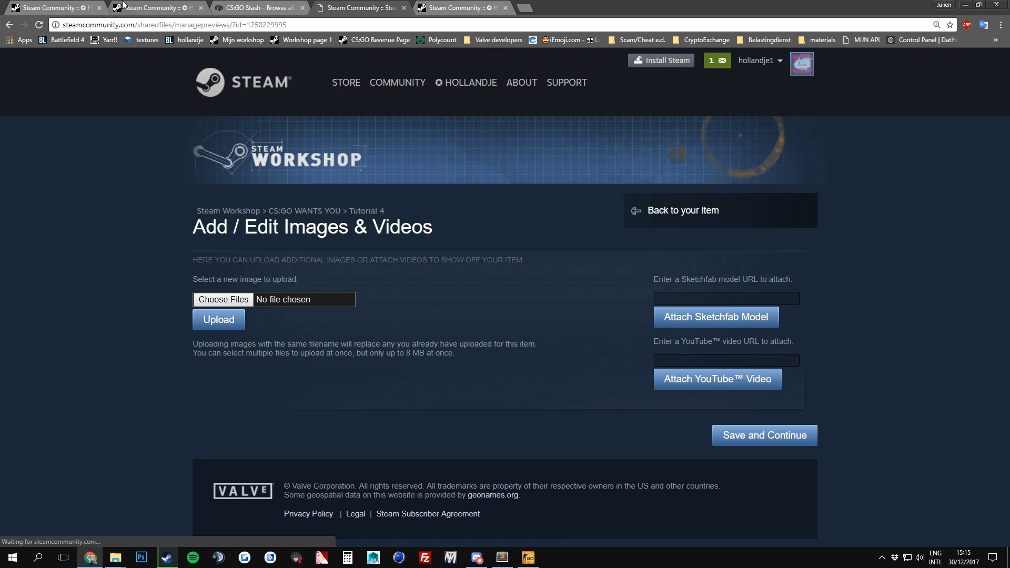
key("alt+Left")
scroll(639, 397, "down", 2)
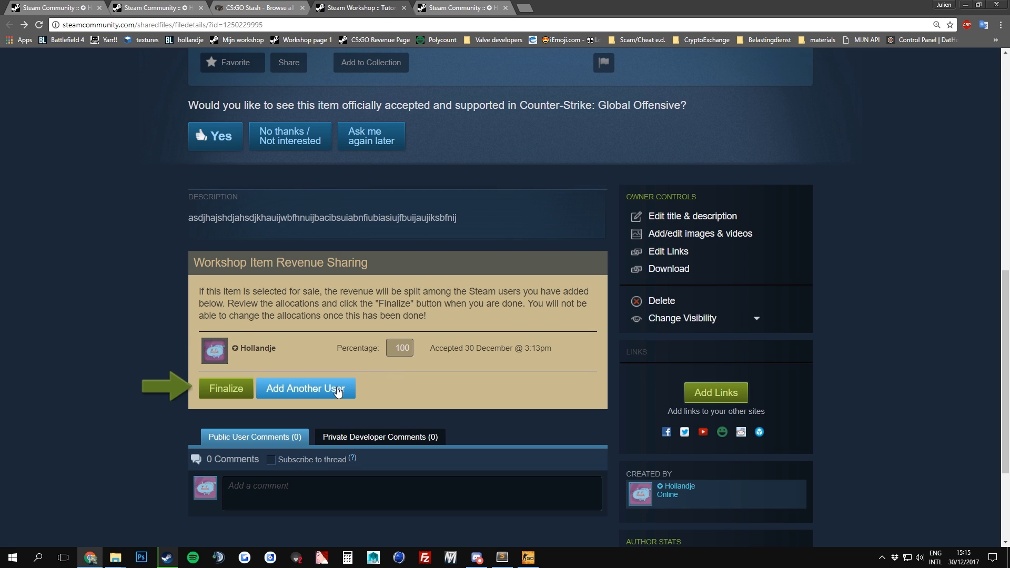
Step: Add a friend as a revenue-sharing contributor with a 30 percent share
left_click(338, 389)
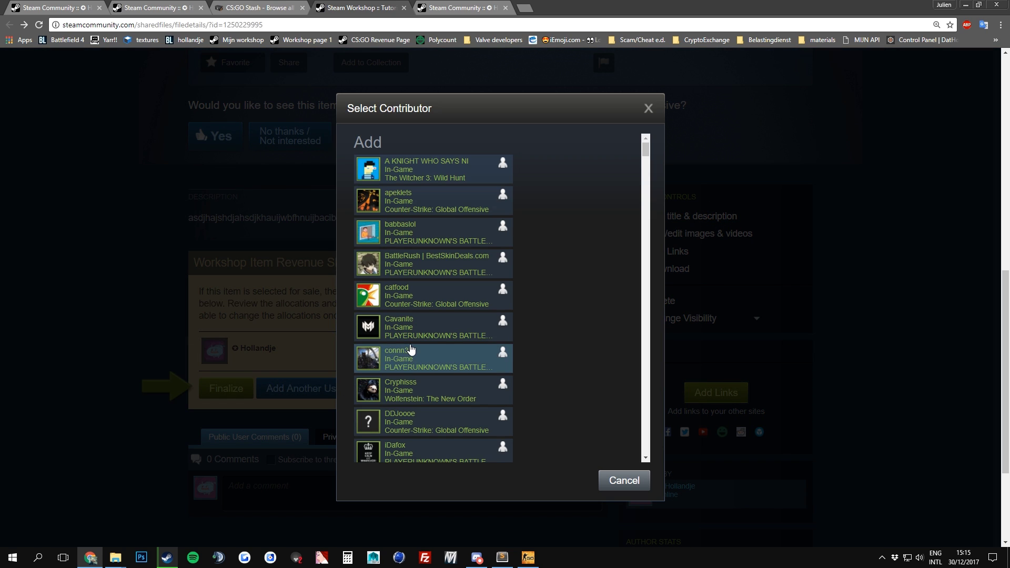
left_click(410, 354)
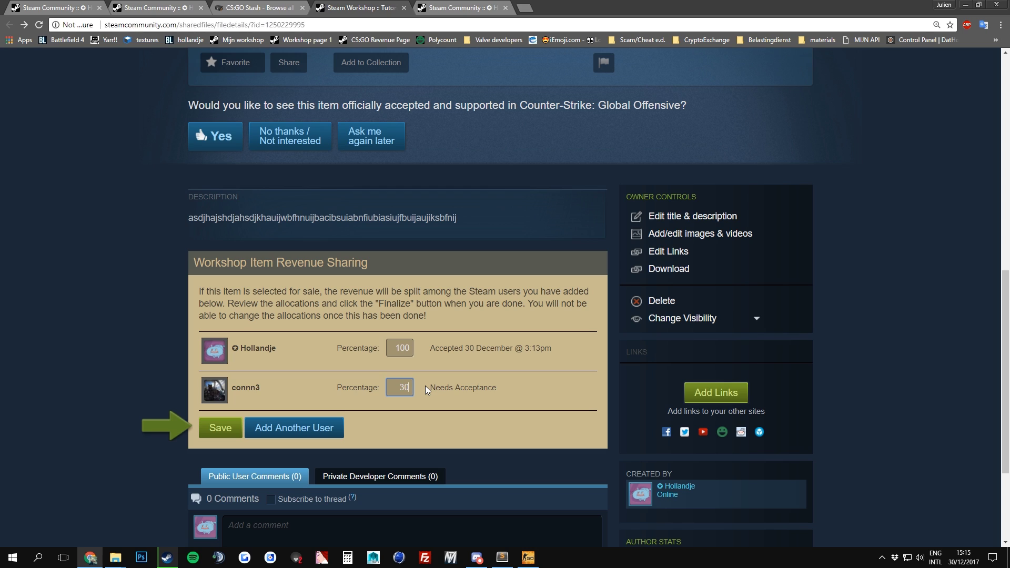
type("30")
Step: Change the owner's share to 70 percent and review the updated revenue split
left_click(387, 347)
type("70")
left_click(335, 343)
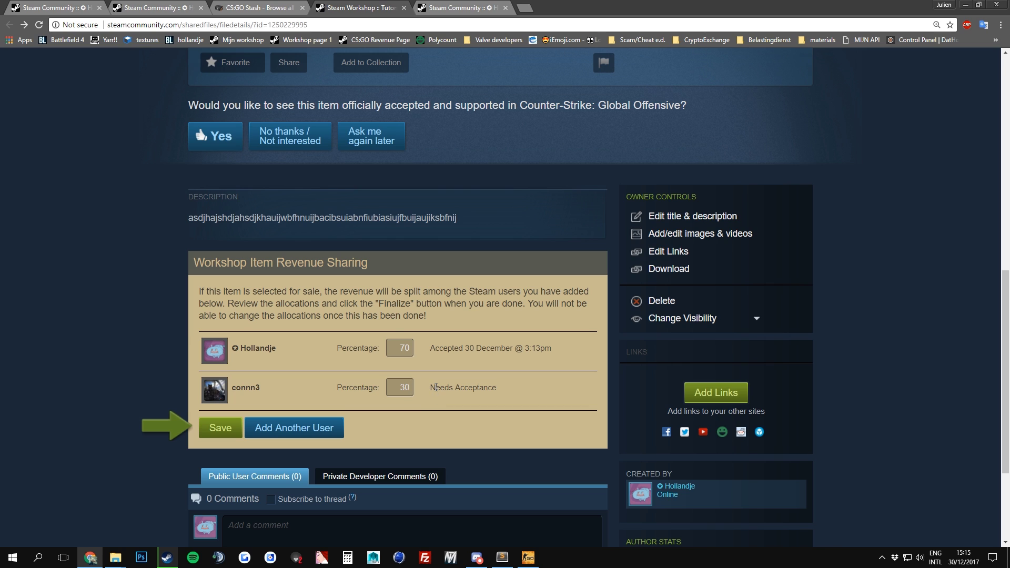
scroll(500, 368, "up", 5)
scroll(561, 352, "down", 4)
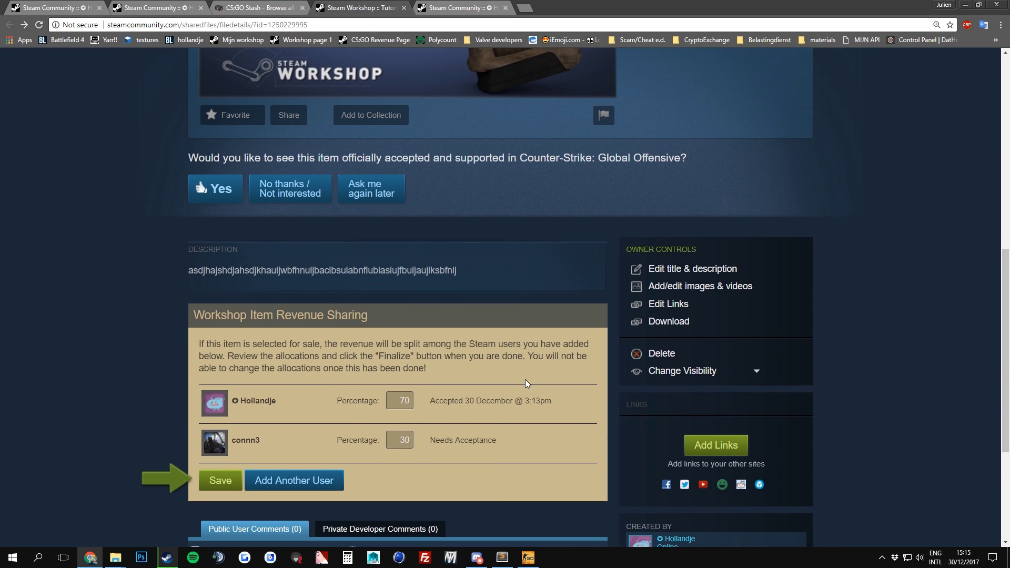
scroll(527, 382, "down", 2)
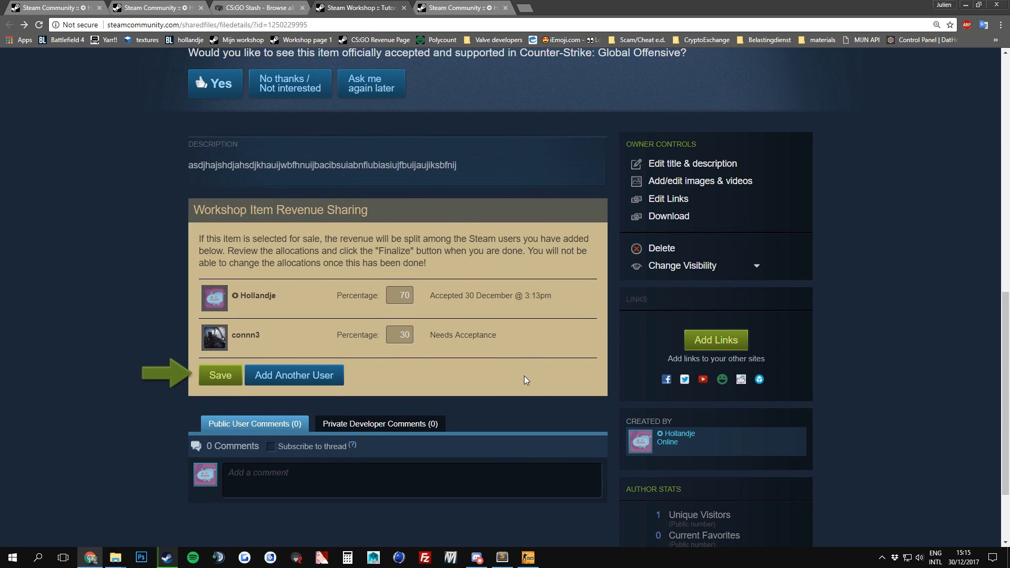
scroll(524, 376, "up", 7)
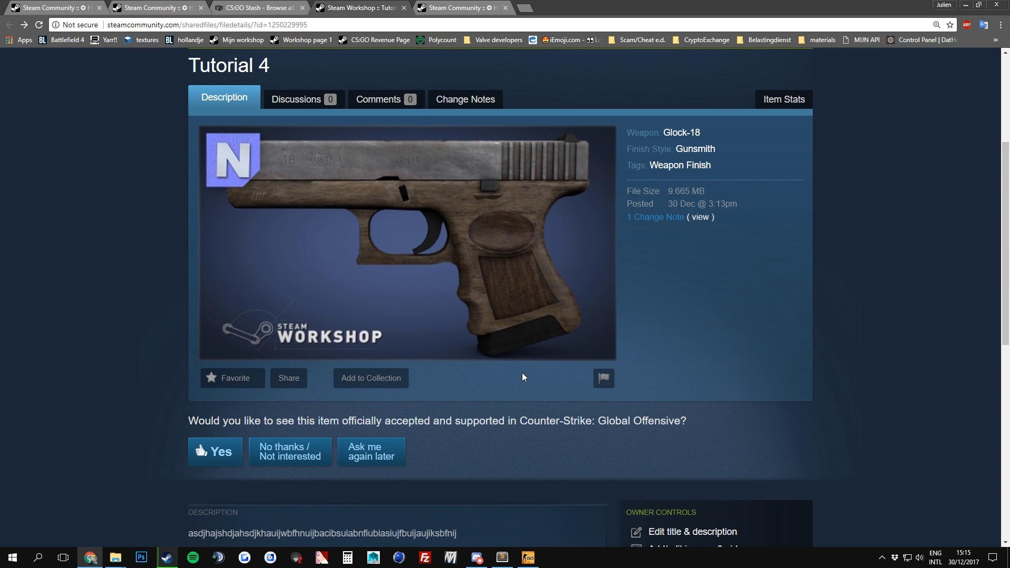